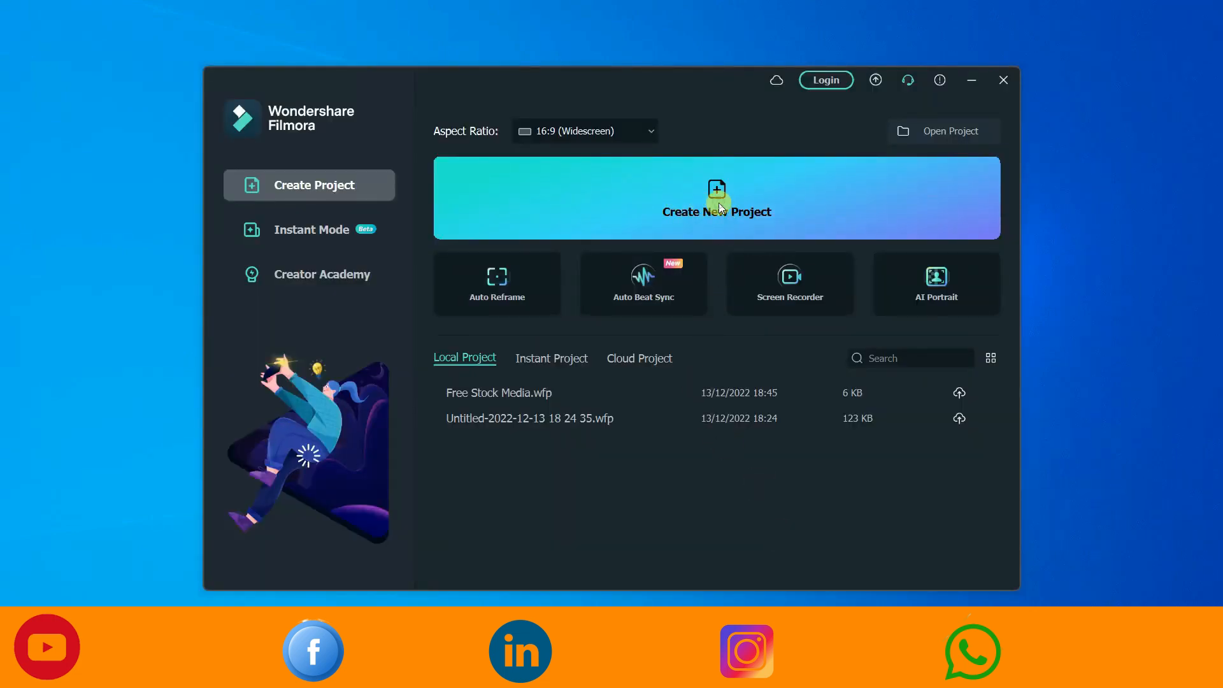
- Create a new project in the 16:9 widescreen aspect ratio
{"action": "left_click", "coordinate": [685, 191]}
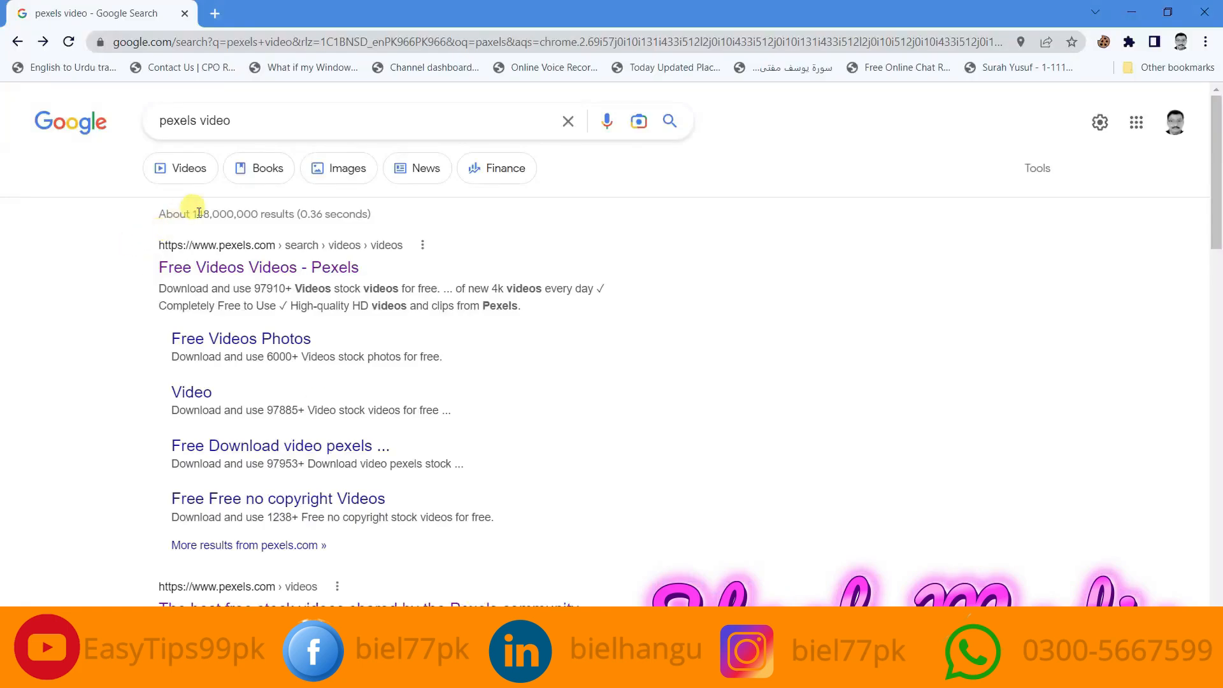
- In the browser, open the Pexels free videos result and view the clip of the woman in a hat walking through a flower field
{"action": "left_click", "coordinate": [240, 269]}
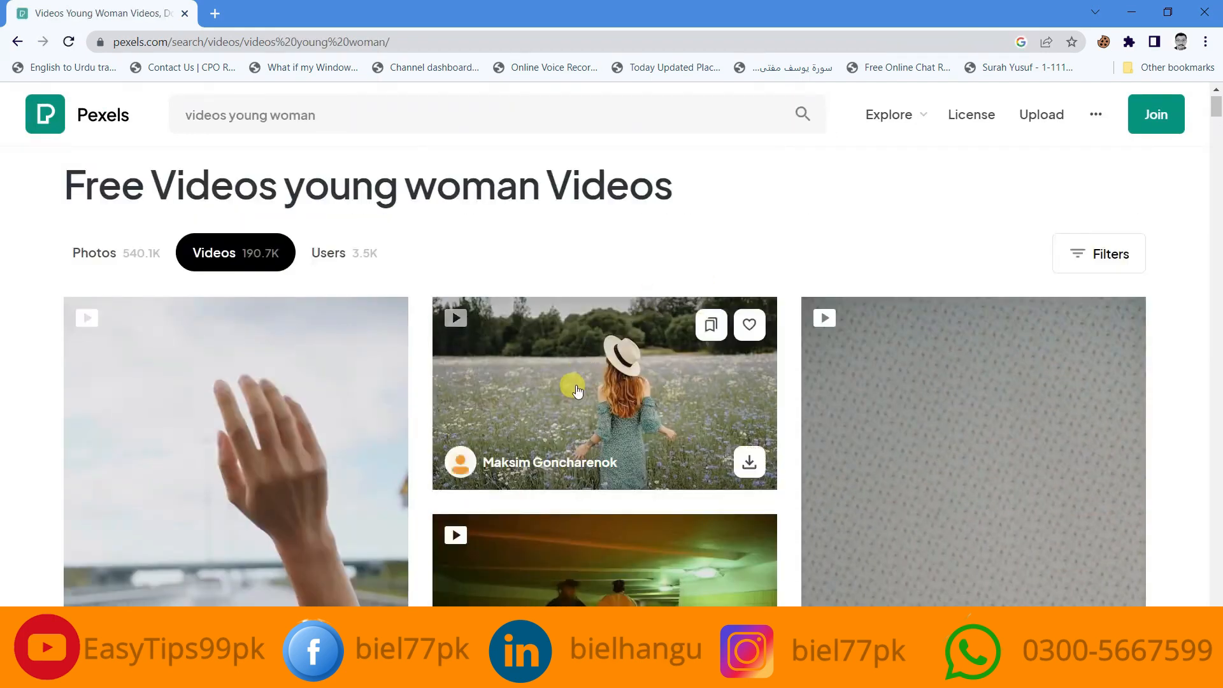
{"action": "left_click", "coordinate": [578, 391]}
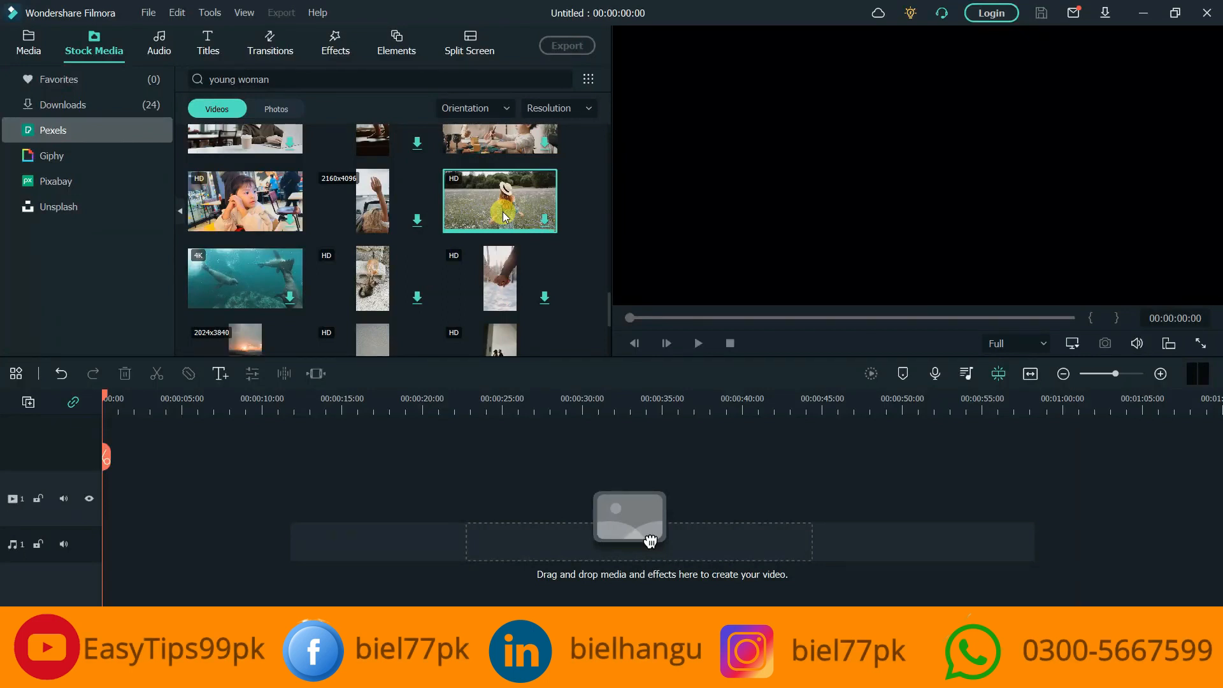
- Switch to Filmora, download the Pexels stock clip of the woman in the flower field and place it at the start of the timeline
{"action": "left_click", "coordinate": [511, 207]}
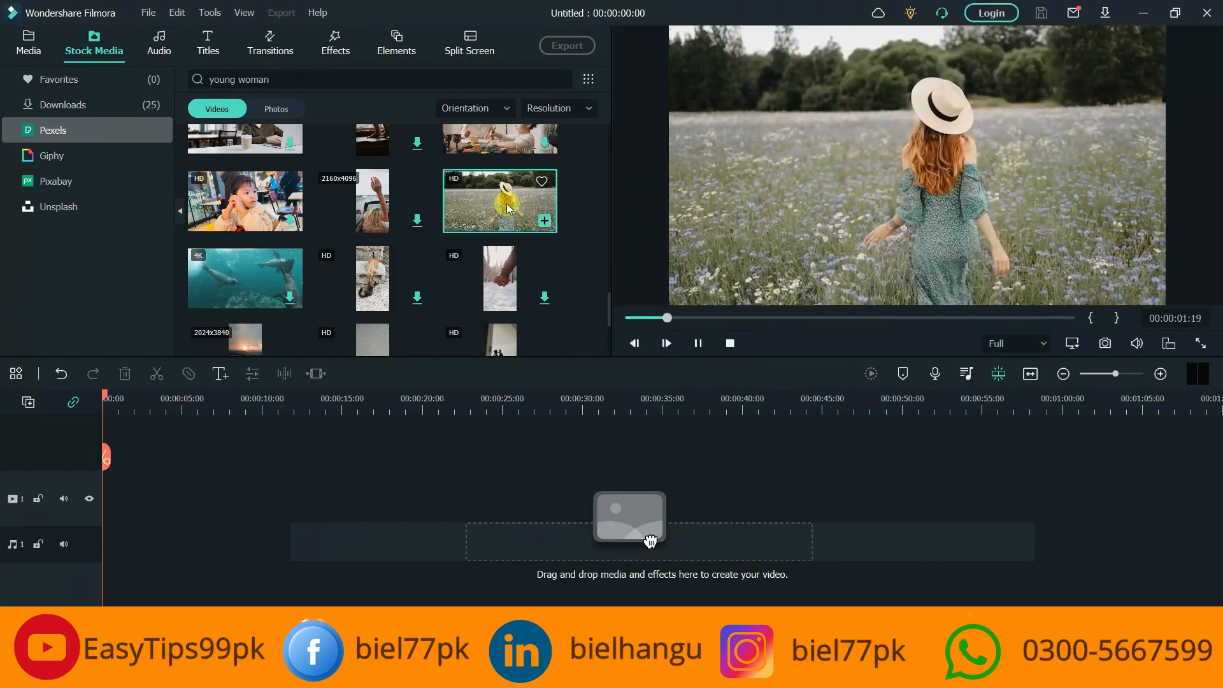
{"action": "left_click_drag", "start_coordinate": [508, 208], "coordinate": [116, 555]}
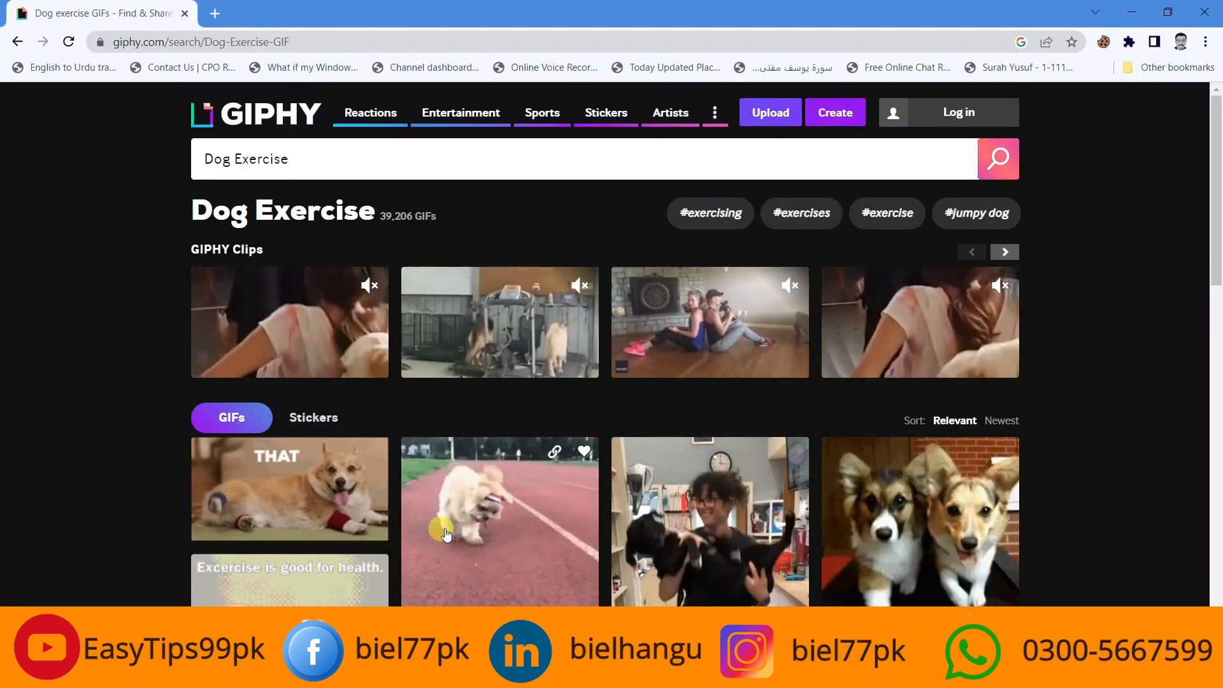
- Open the GIF of the dog on a running track on GIPHY, and place Filmora's Giphy copy at the timeline start
{"action": "left_click", "coordinate": [469, 526]}
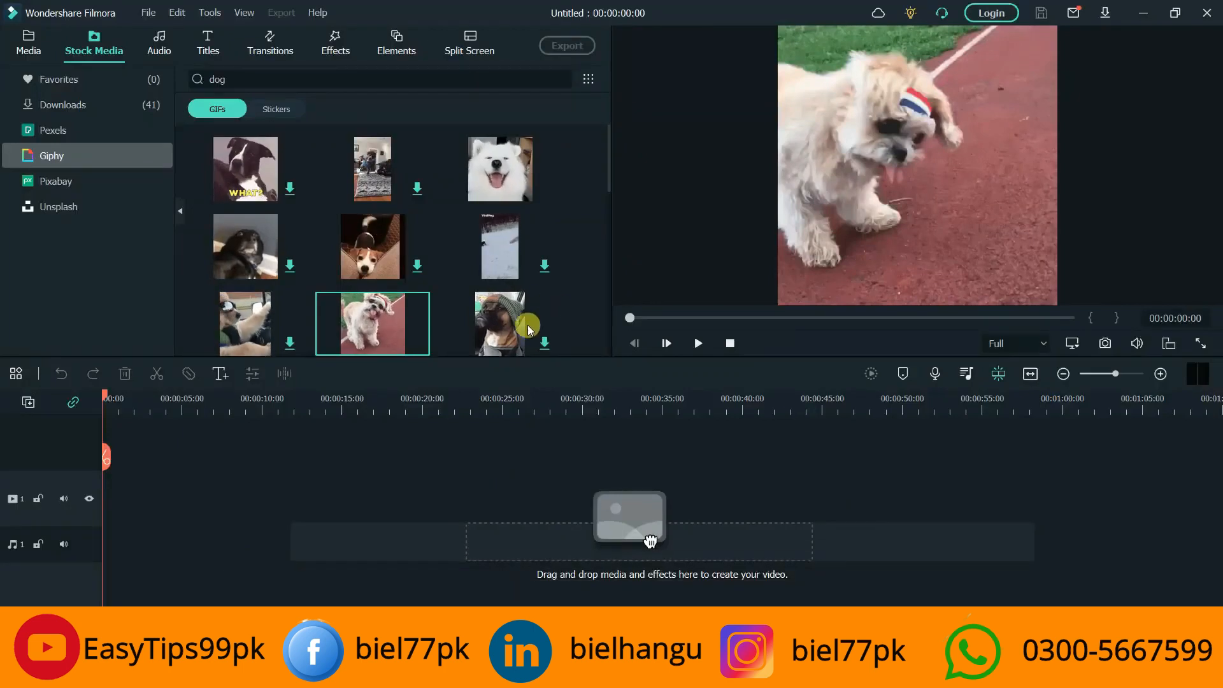
{"action": "left_click_drag", "start_coordinate": [328, 305], "coordinate": [102, 509]}
- Search the Pixabay stock videos for "donkey"
{"action": "left_click", "coordinate": [96, 181]}
{"action": "left_click", "coordinate": [204, 111]}
{"action": "left_click", "coordinate": [208, 116]}
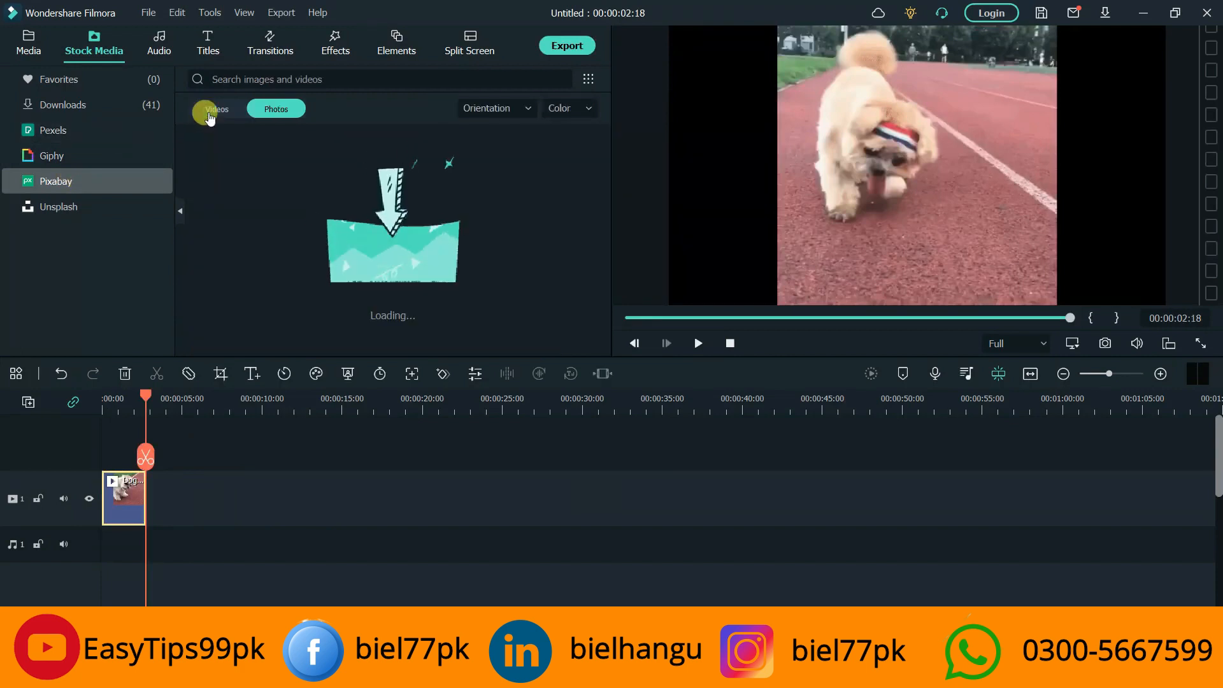
{"action": "left_click", "coordinate": [211, 116]}
{"action": "left_click", "coordinate": [219, 73]}
{"action": "type", "text": "donkey"}
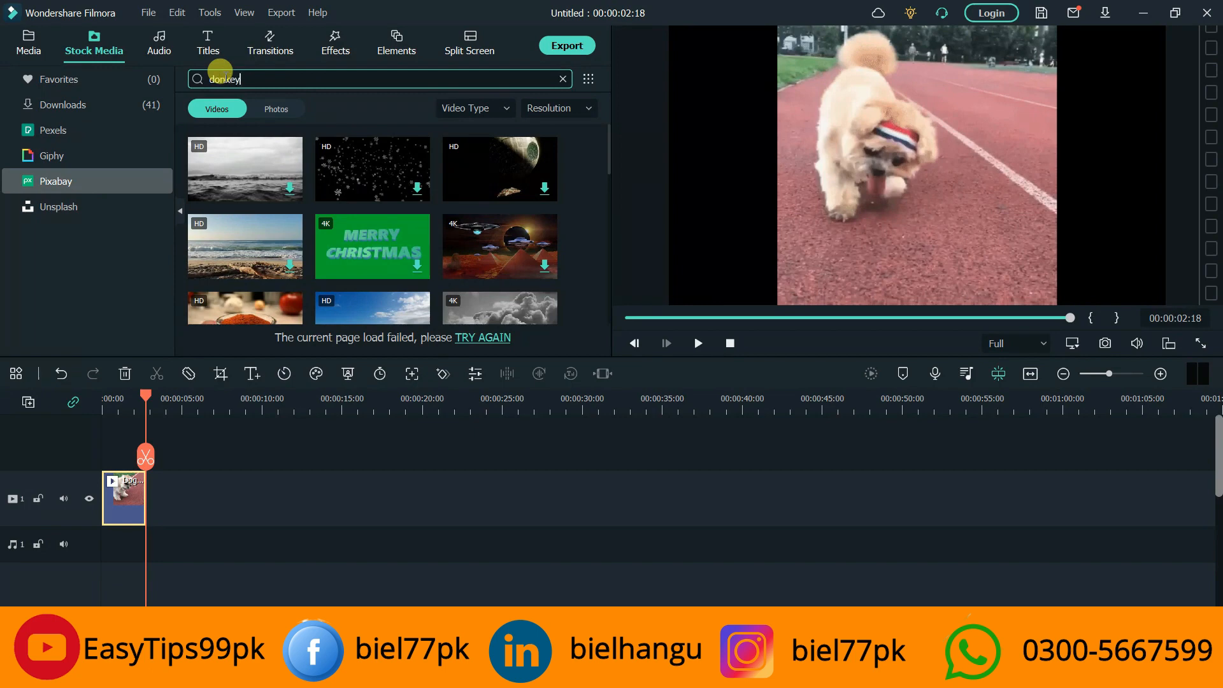
{"action": "key", "text": "Return"}
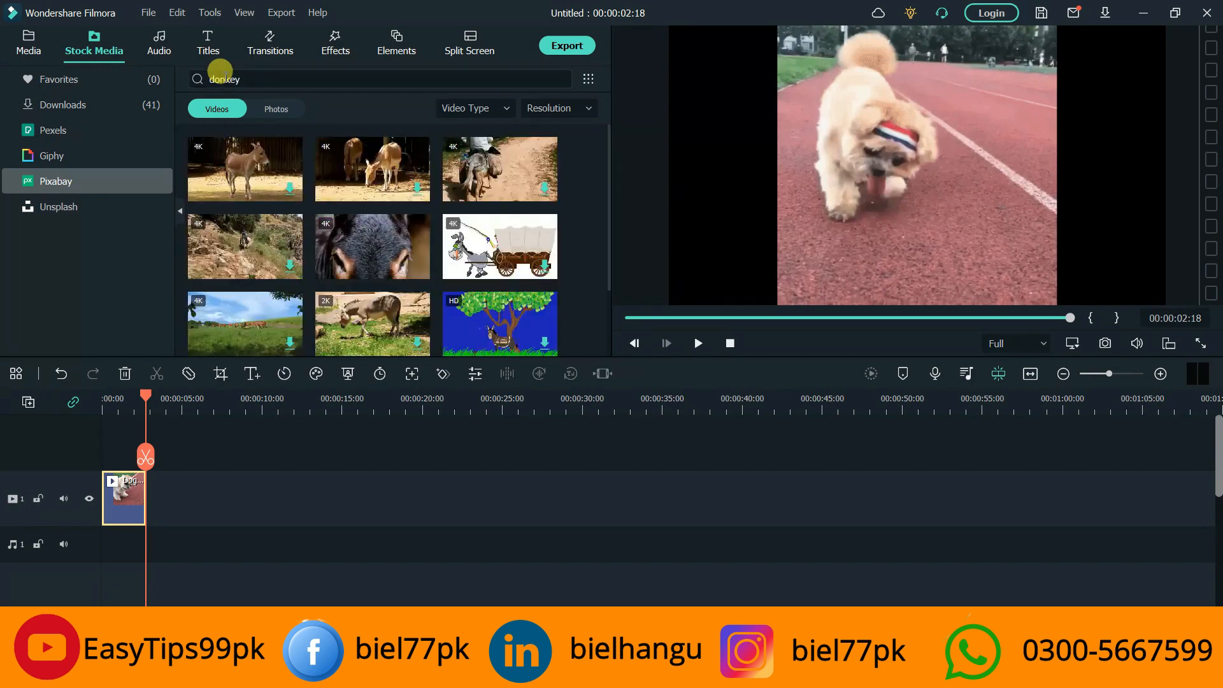
- Download the Pixabay video of the two donkeys at the default maximum resolution
{"action": "left_click", "coordinate": [374, 179]}
{"action": "left_click", "coordinate": [765, 363]}
{"action": "left_click", "coordinate": [372, 180]}
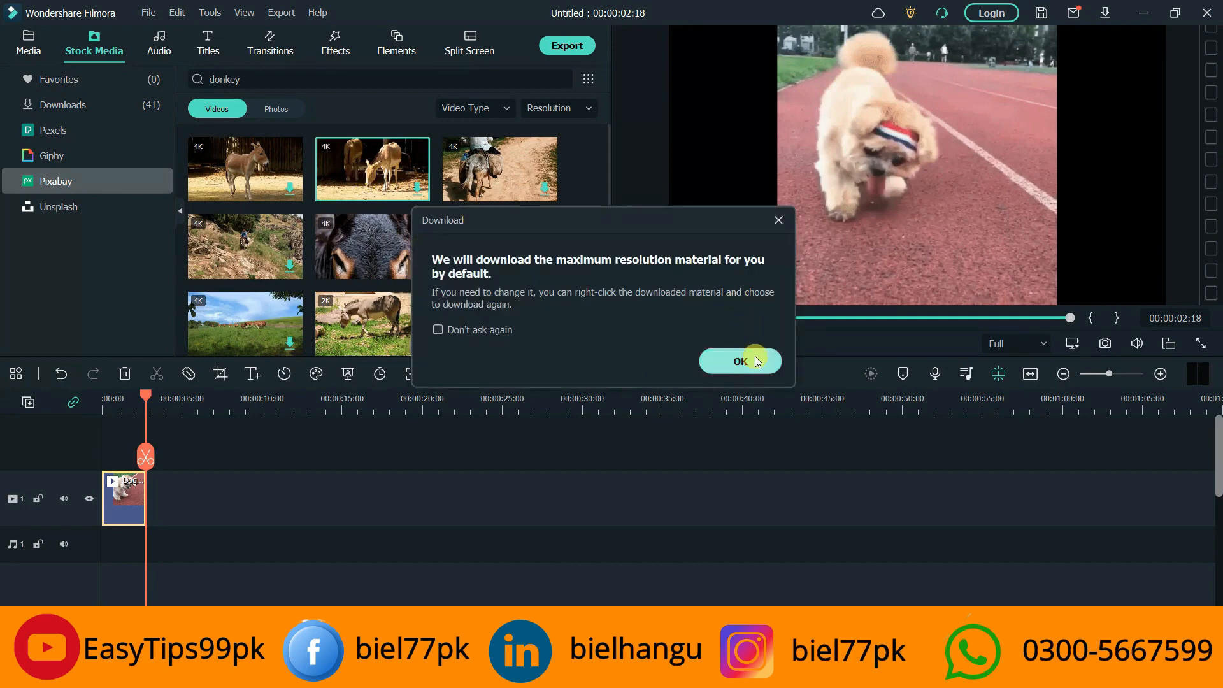
{"action": "left_click", "coordinate": [756, 361]}
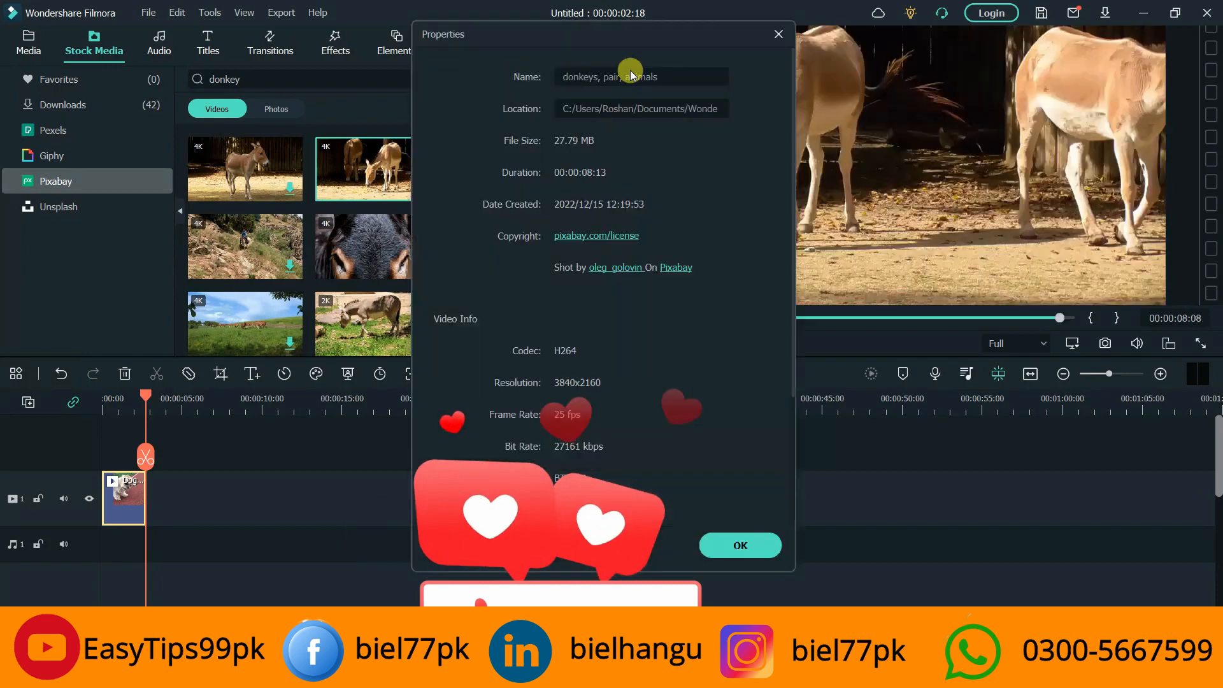
- Copy the downloaded donkey video's name from its properties and close them
{"action": "left_click_drag", "start_coordinate": [662, 76], "coordinate": [560, 78]}
{"action": "key", "text": "ctrl+c"}
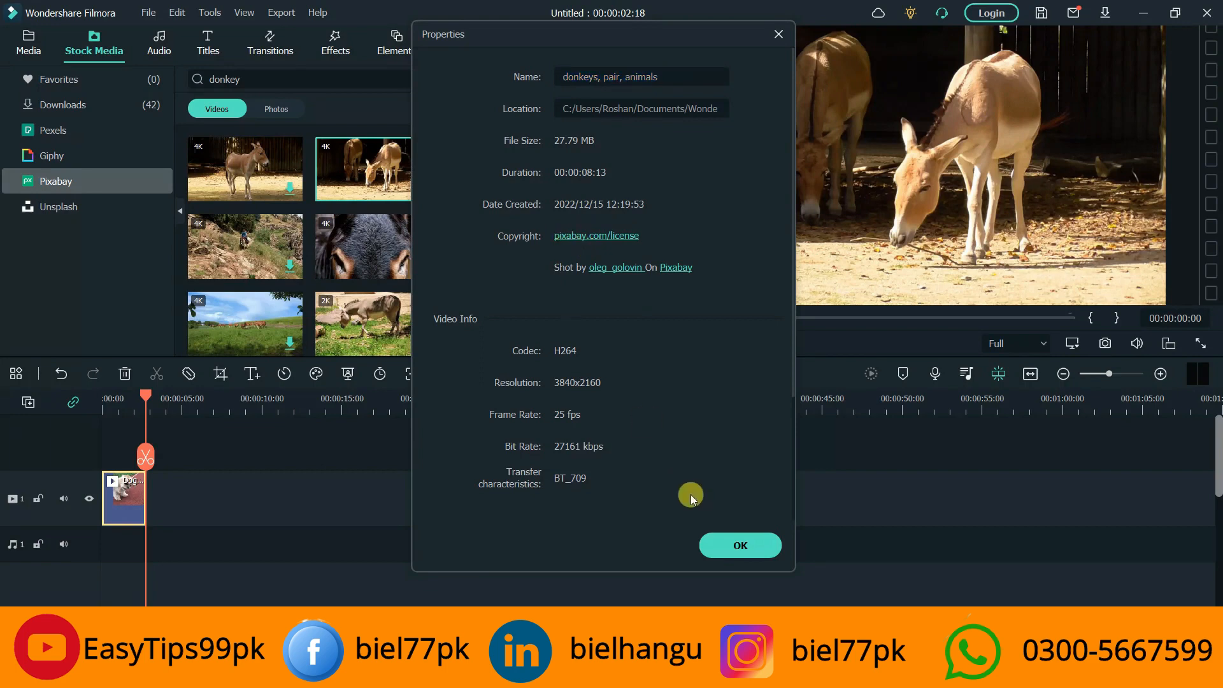
{"action": "left_click", "coordinate": [740, 543]}
- Preview the two-donkey video and add it to the timeline after the dog clip, keeping the 1920 x 1080 25fps project settings
{"action": "mouse_move", "coordinate": [358, 177]}
{"action": "left_click", "coordinate": [359, 177]}
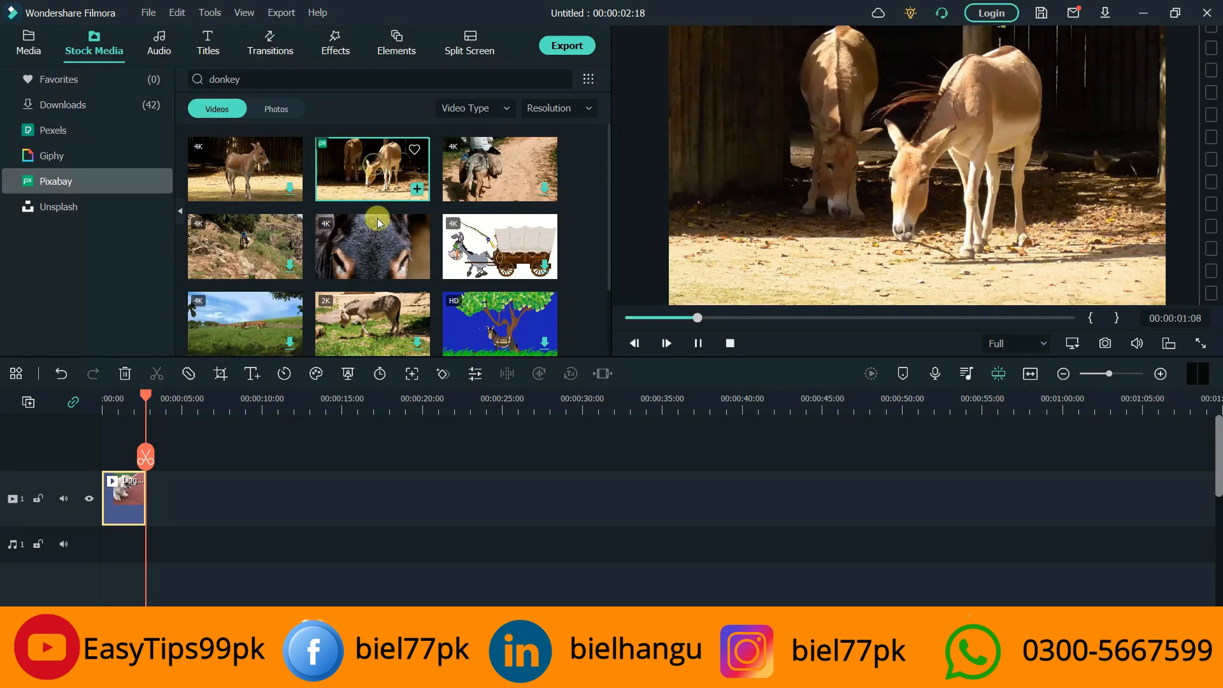
{"action": "left_click_drag", "start_coordinate": [377, 218], "coordinate": [235, 481]}
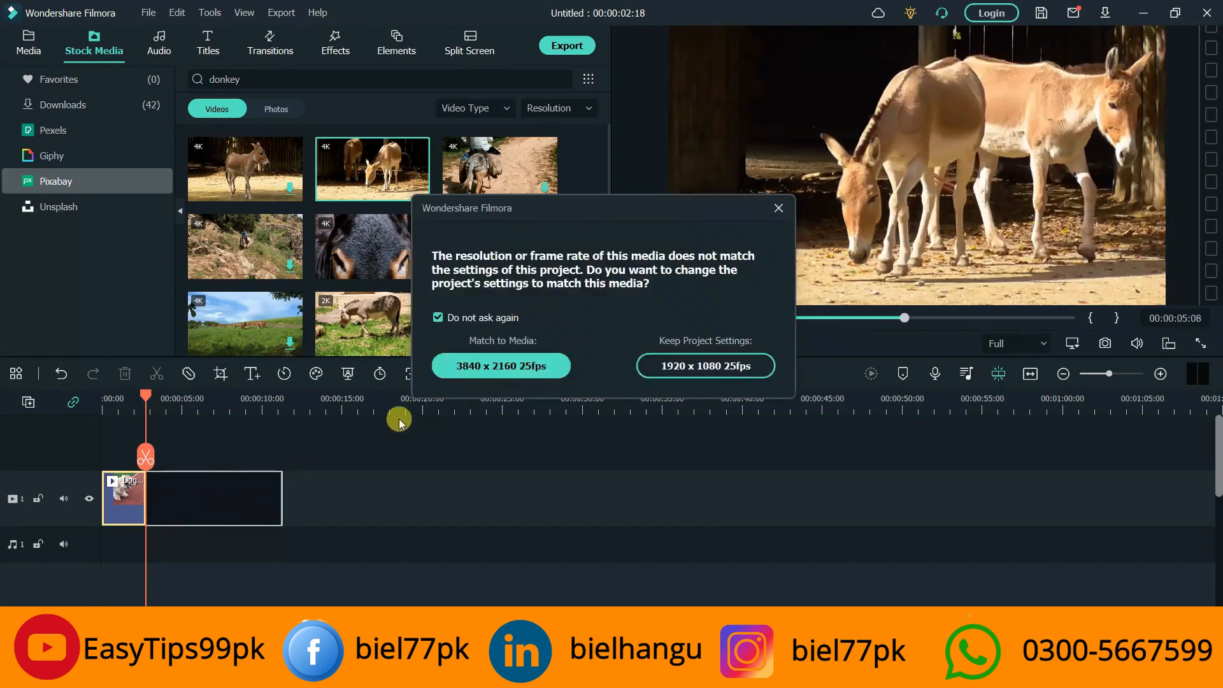
{"action": "left_click", "coordinate": [709, 369]}
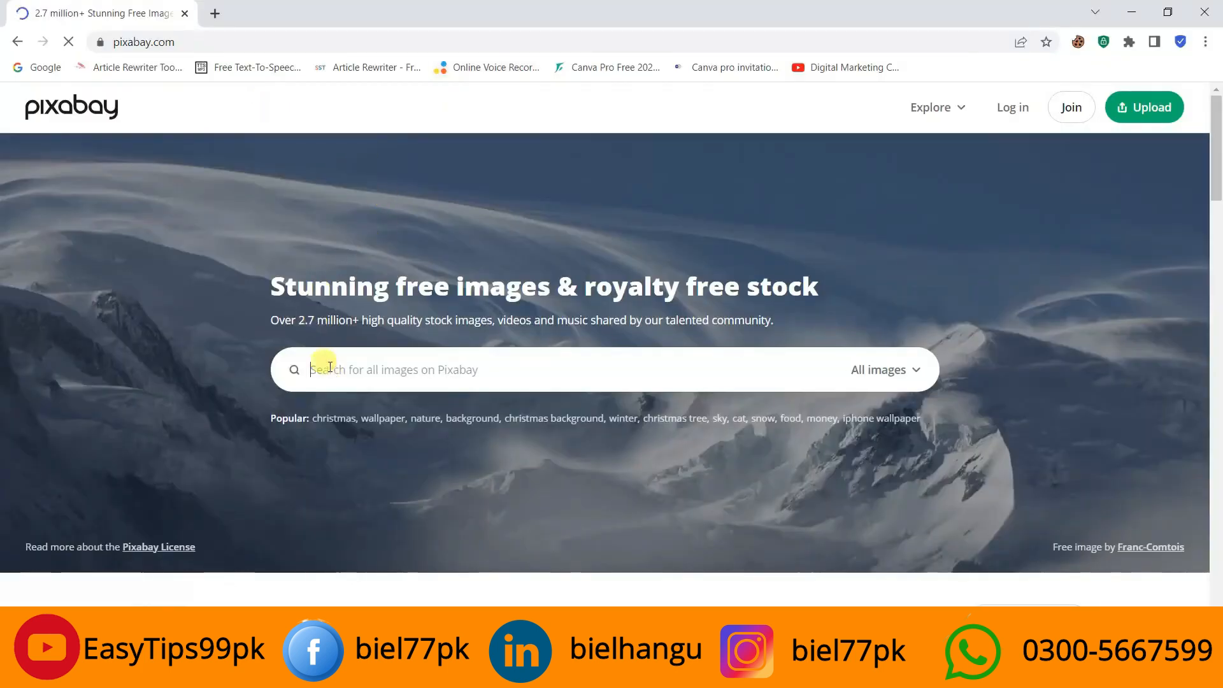
- On the Pixabay website, search Videos for the copied name "donkeys, pair, animals" and open the matching clip's page
{"action": "left_click", "coordinate": [917, 369]}
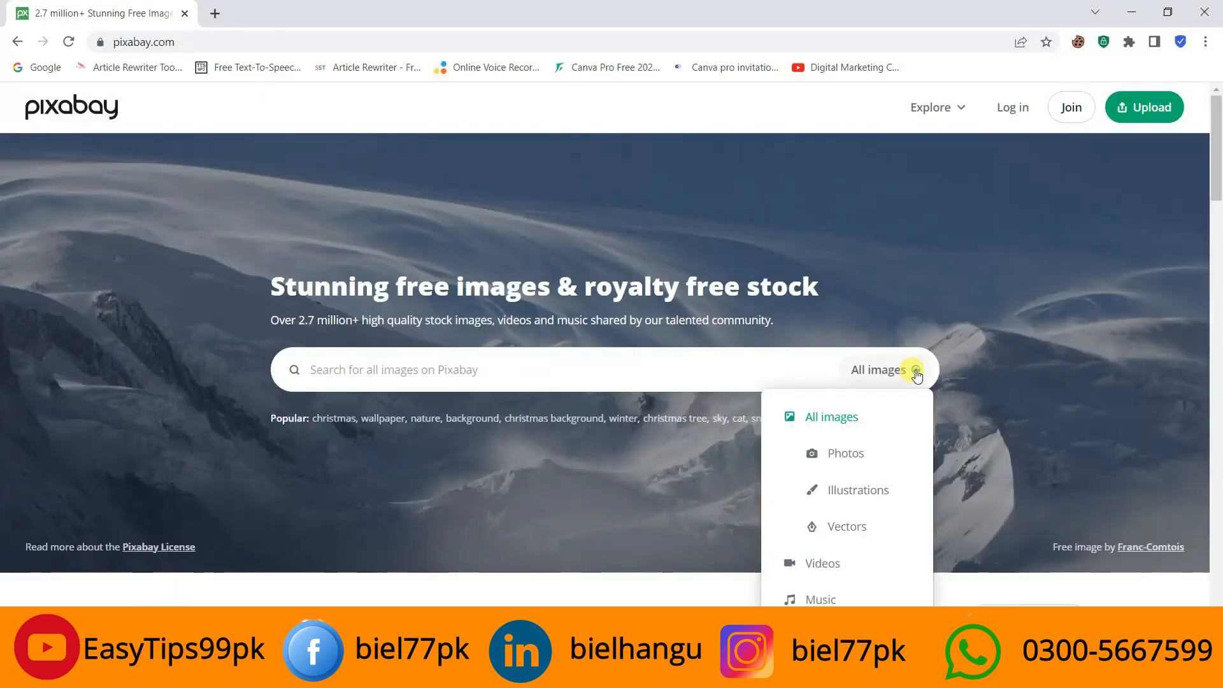
{"action": "left_click", "coordinate": [822, 562]}
{"action": "right_click", "coordinate": [344, 366]}
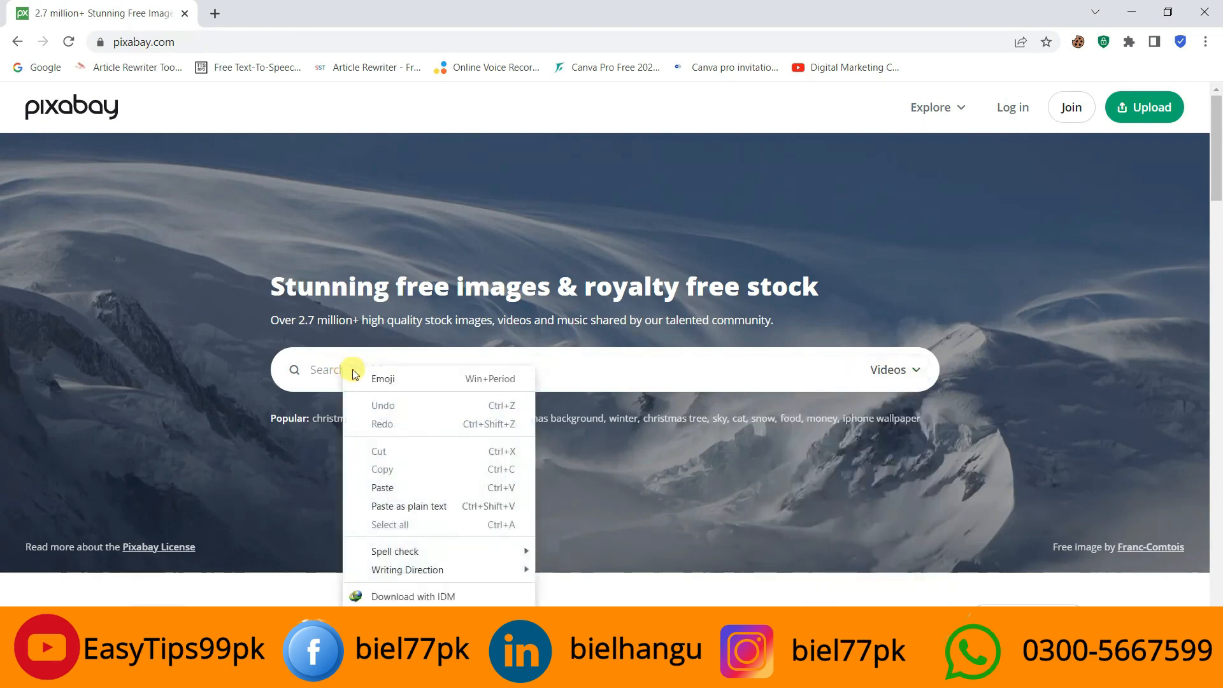
{"action": "left_click", "coordinate": [400, 487]}
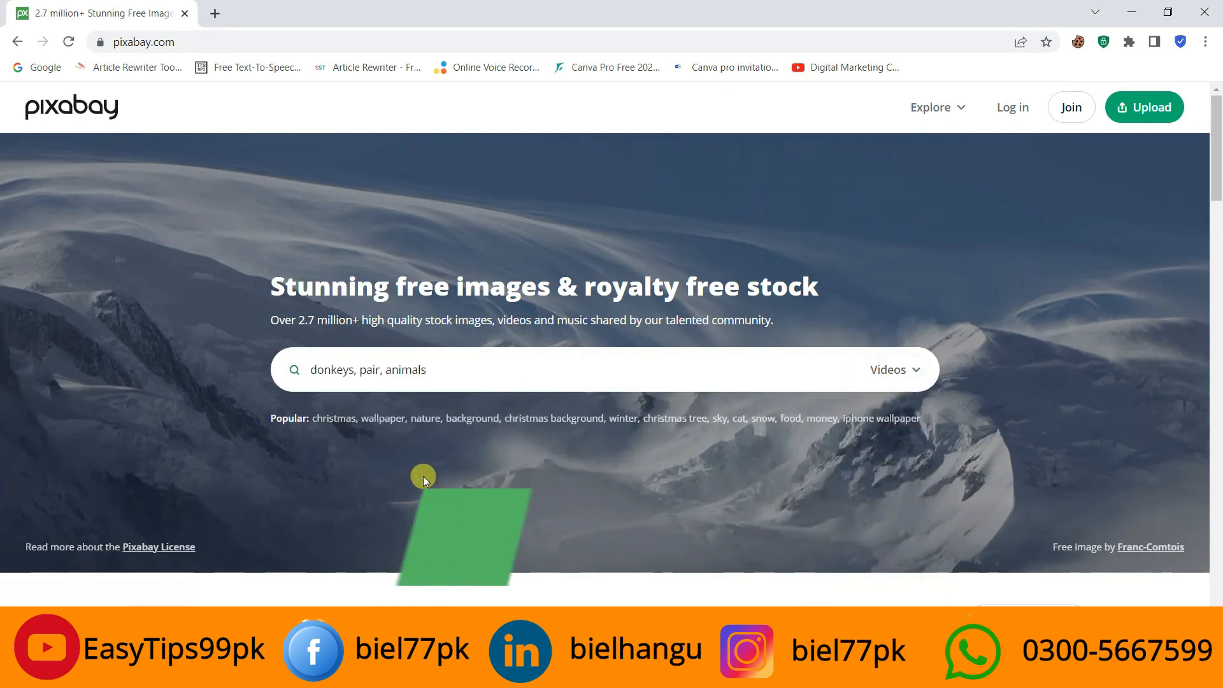
{"action": "key", "text": "Return"}
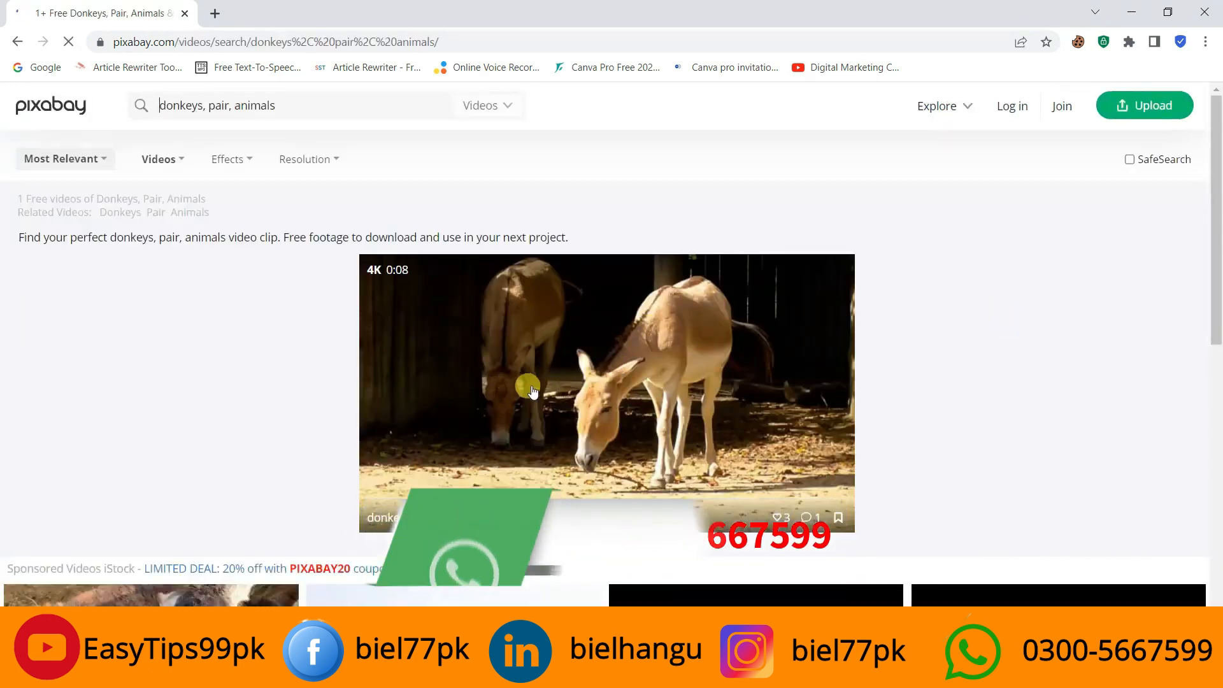
{"action": "left_click", "coordinate": [605, 367]}
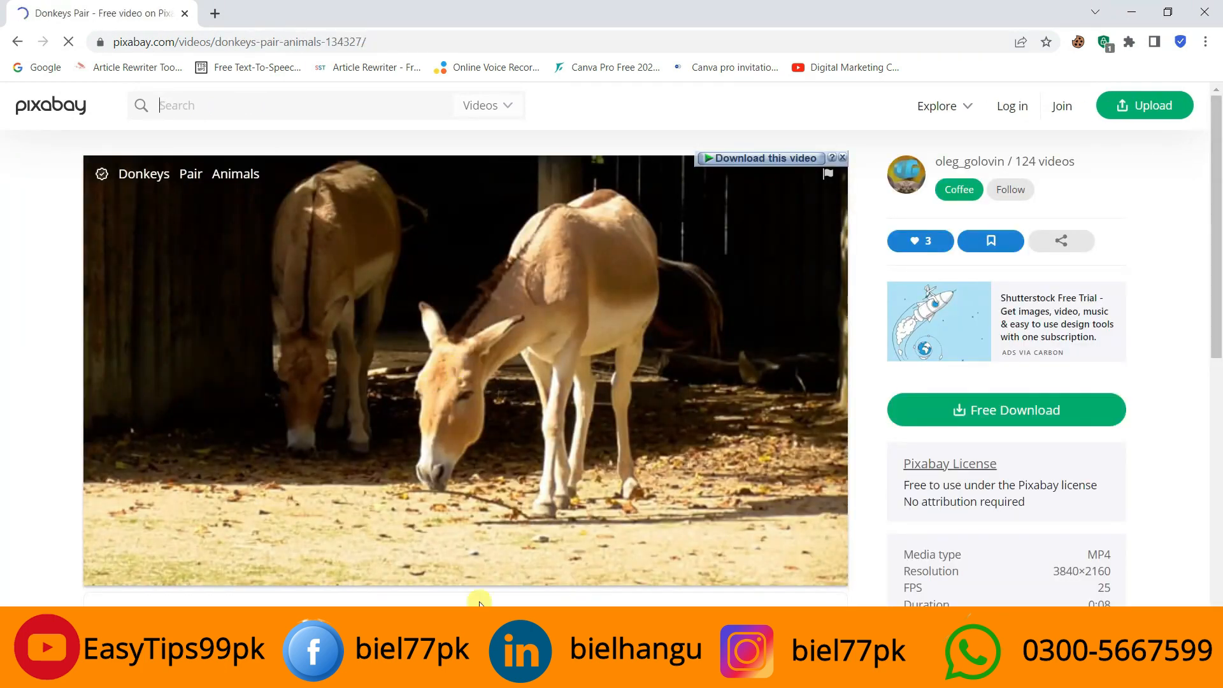
- Switch back to Filmora, show the Pixabay donkey photos and download the one of the baby donkey sitting in a mossy forest
{"action": "key", "text": "alt+Tab"}
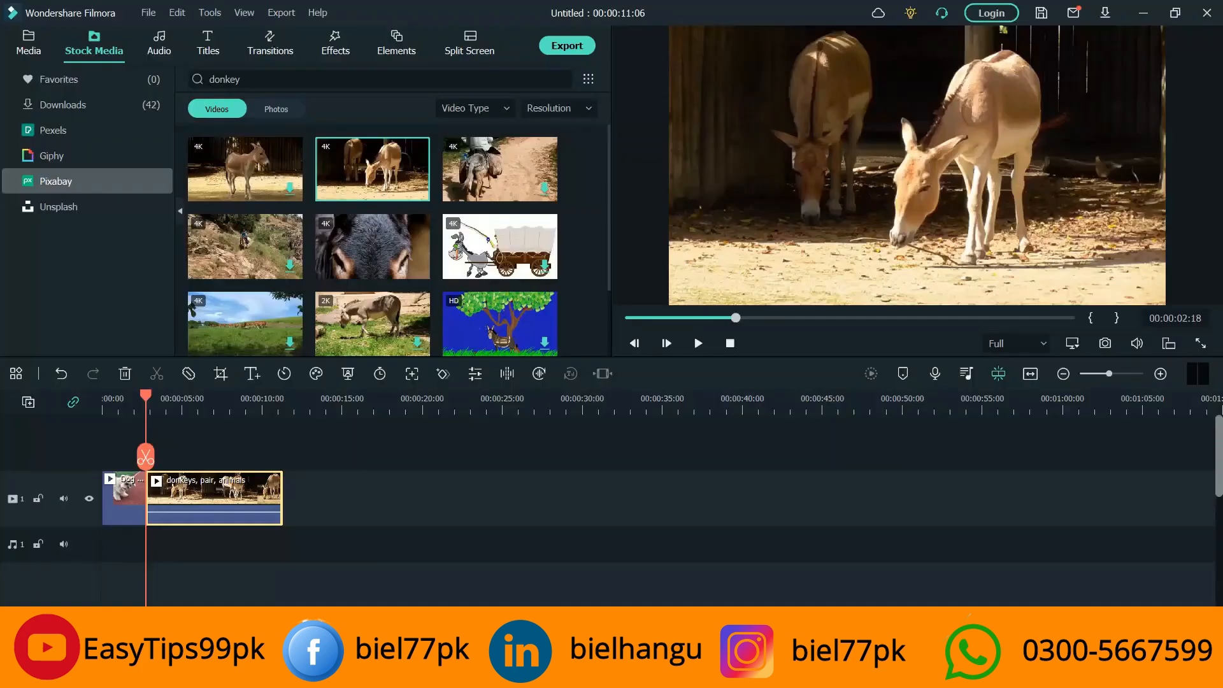
{"action": "left_click", "coordinate": [274, 109]}
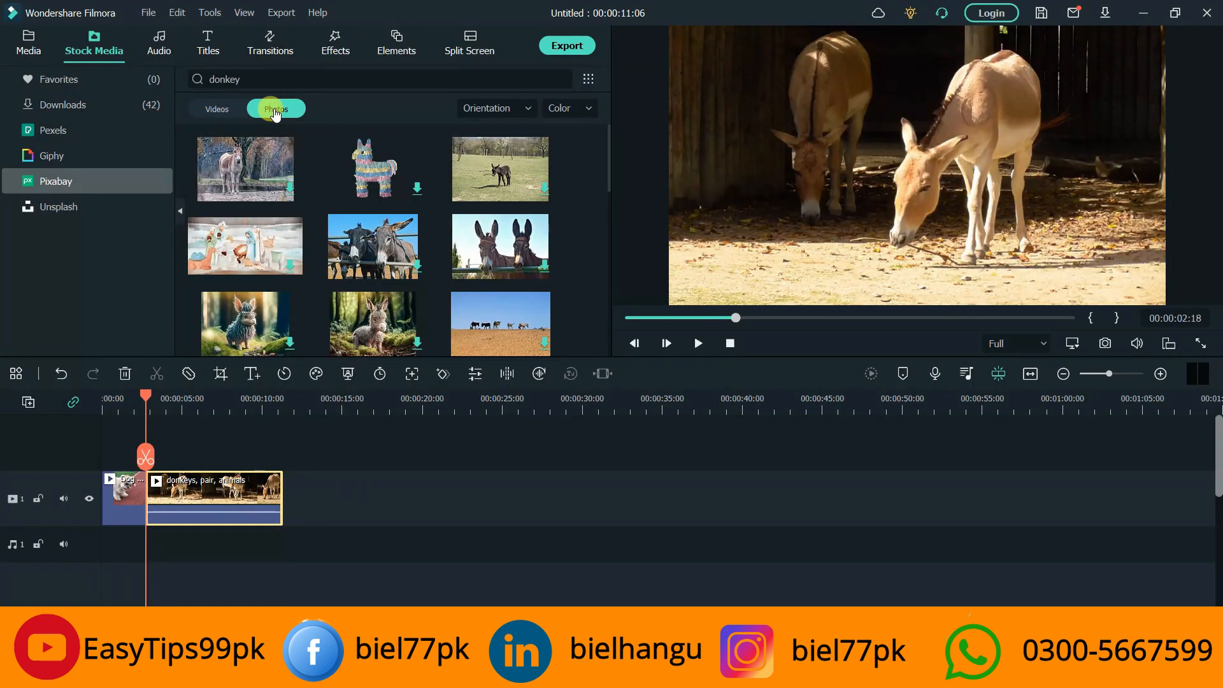
{"action": "left_click", "coordinate": [236, 76]}
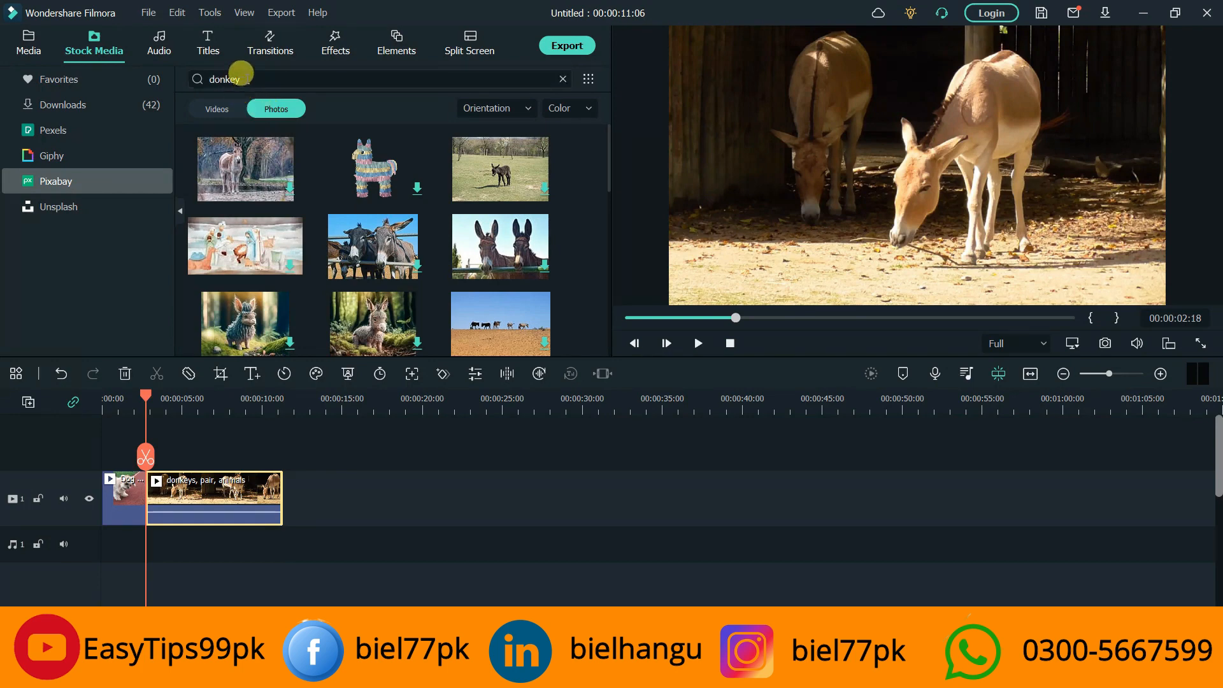
{"action": "left_click", "coordinate": [378, 324]}
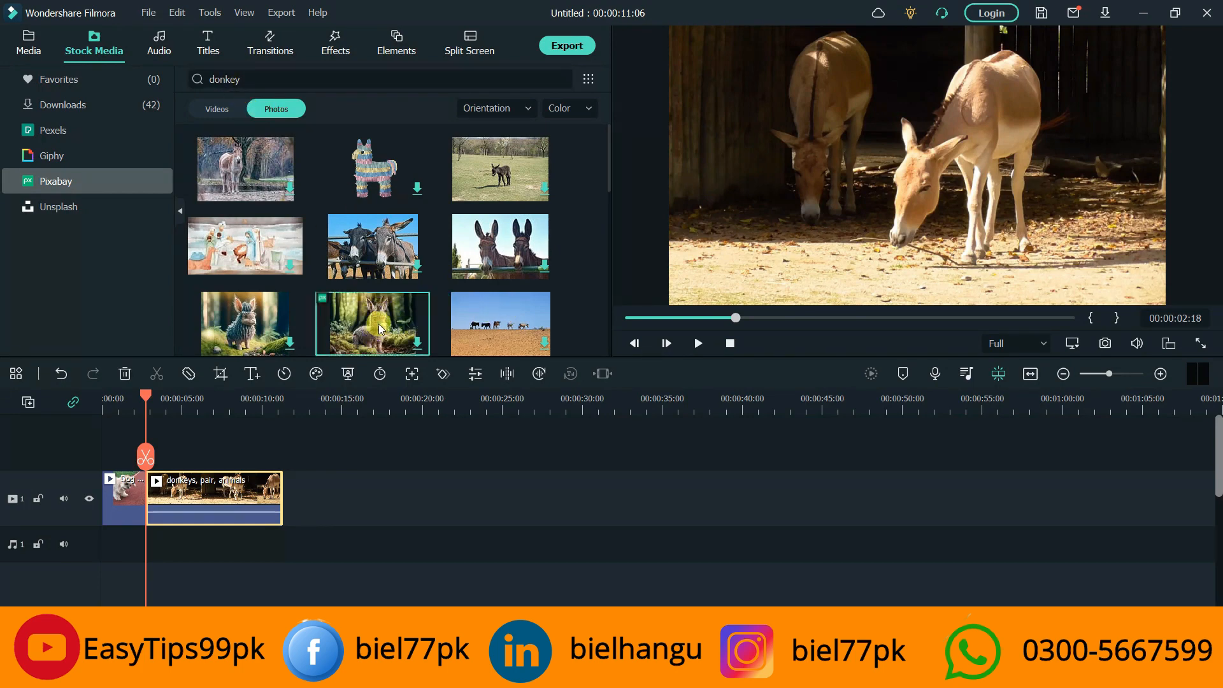
{"action": "left_click", "coordinate": [740, 362]}
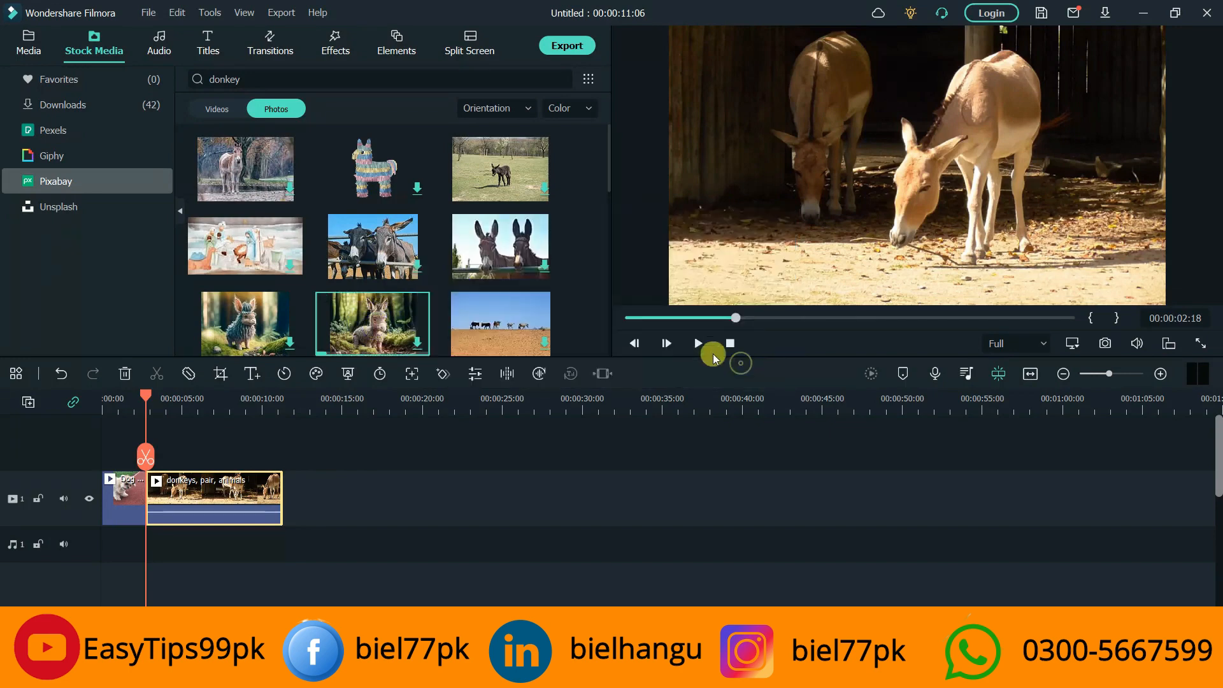
- Open the baby donkey photo's properties, copy its name and close them
{"action": "right_click", "coordinate": [384, 328]}
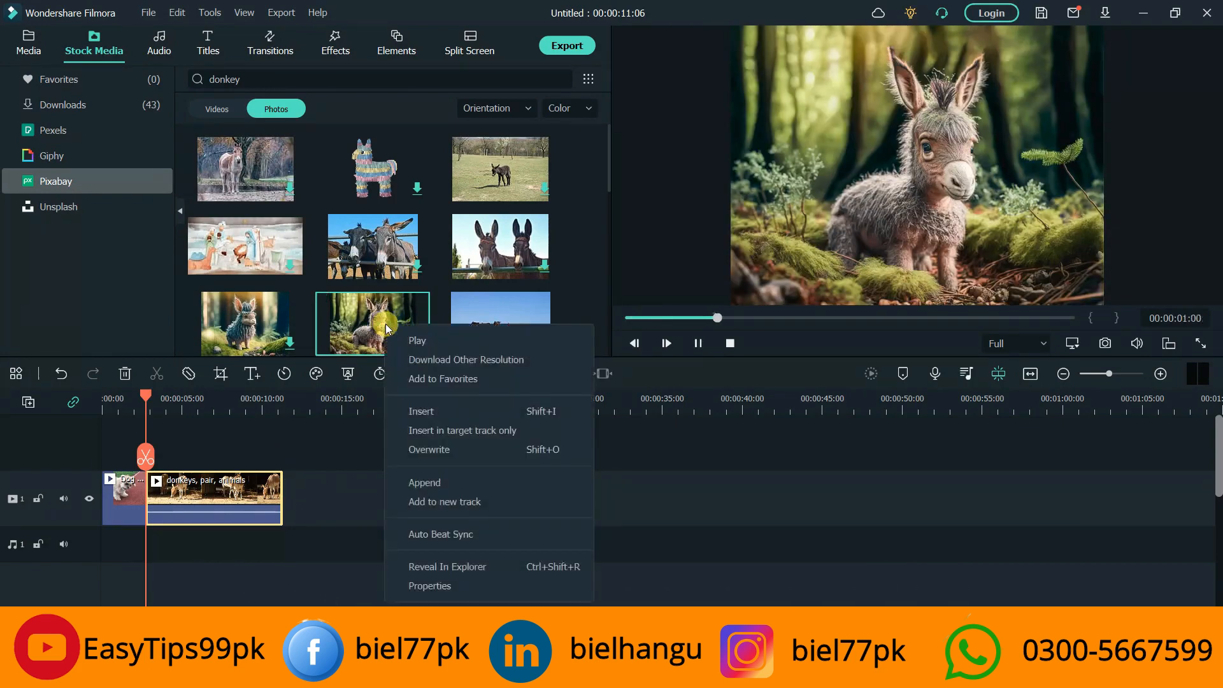
{"action": "left_click", "coordinate": [428, 586]}
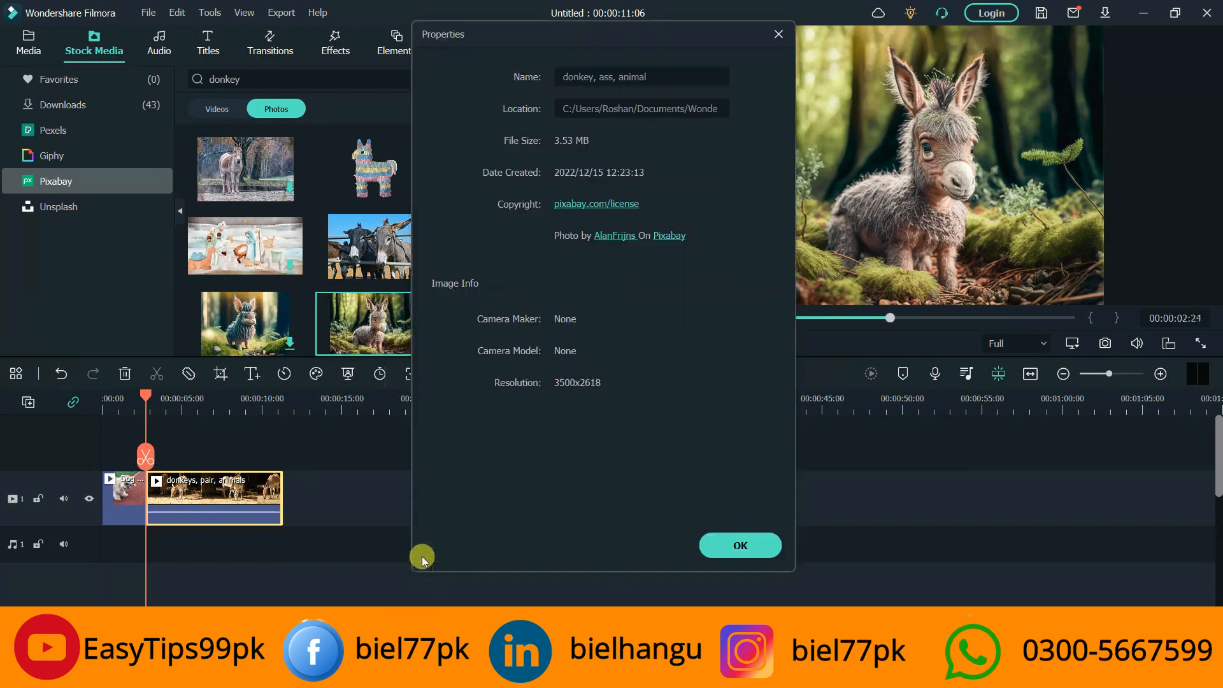
{"action": "left_click_drag", "start_coordinate": [658, 78], "coordinate": [556, 76]}
{"action": "key", "text": "ctrl+c"}
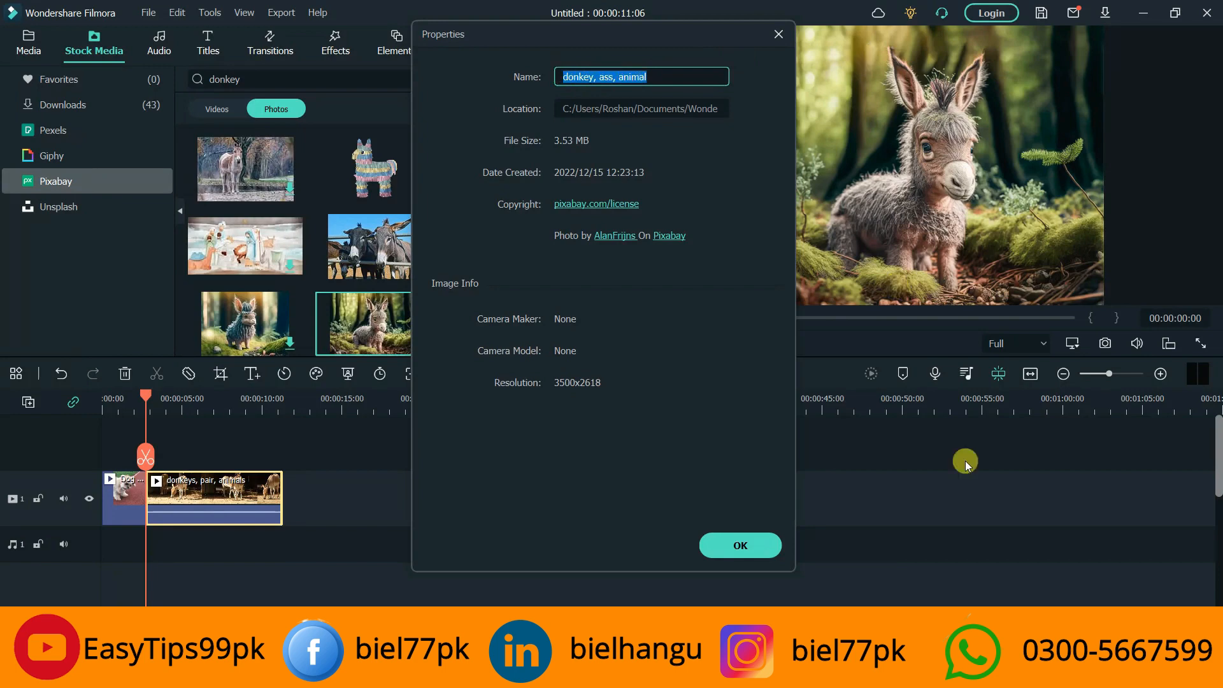
{"action": "left_click", "coordinate": [733, 547]}
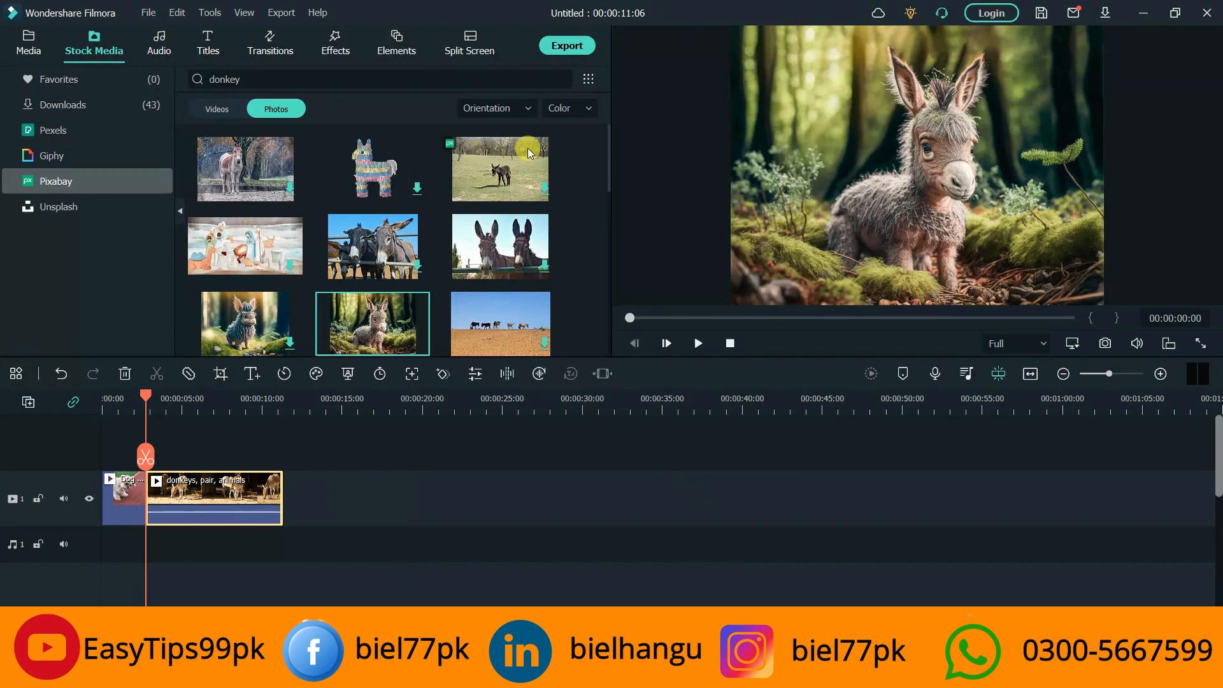
- Place the photo of the donkey in a grassy field after the donkey video on the timeline, accepting the maximum-resolution download
{"action": "left_click", "coordinate": [516, 180]}
{"action": "left_click_drag", "start_coordinate": [516, 180], "coordinate": [277, 486]}
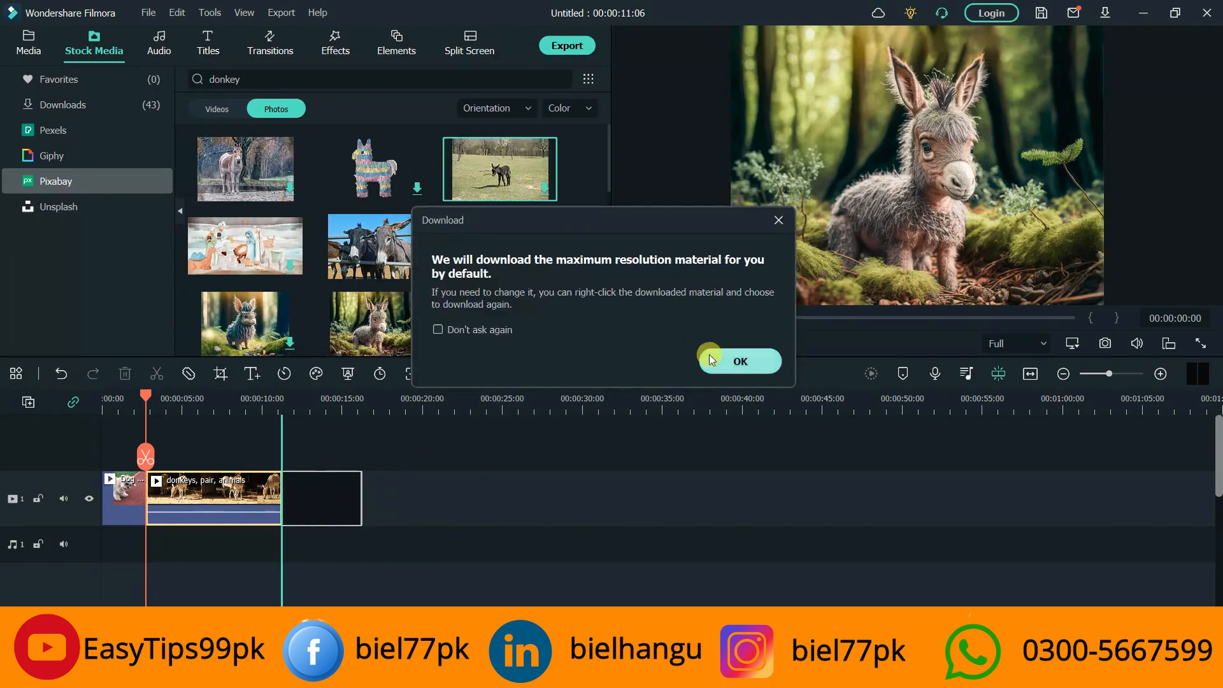
{"action": "left_click", "coordinate": [732, 360]}
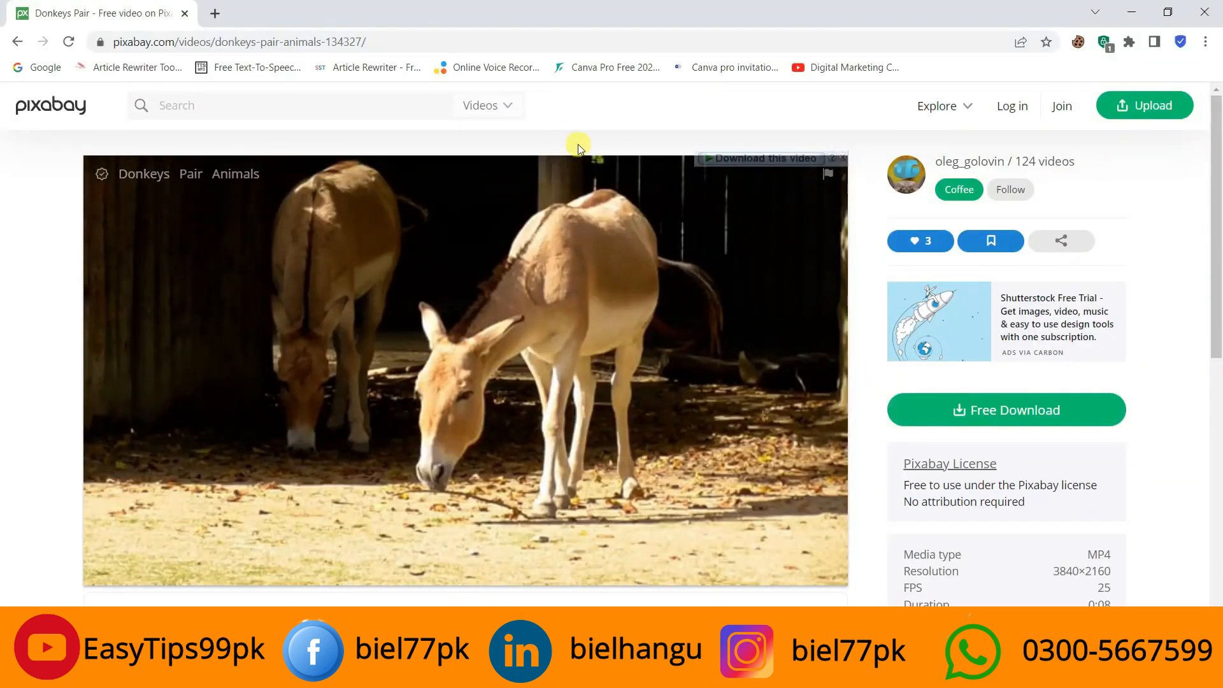
- On the Pixabay website, search Photos for the copied name "donkey, ass, animal" and look through the results for the matching photo
{"action": "left_click", "coordinate": [503, 107]}
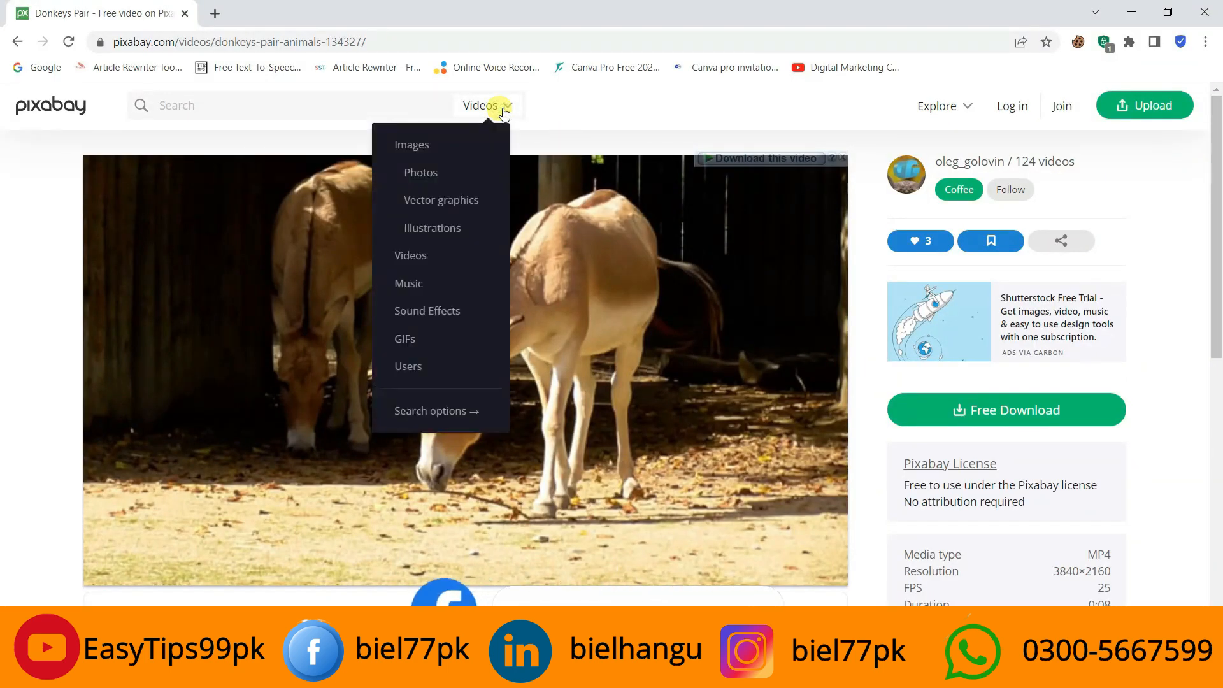
{"action": "left_click", "coordinate": [436, 174]}
{"action": "right_click", "coordinate": [202, 107]}
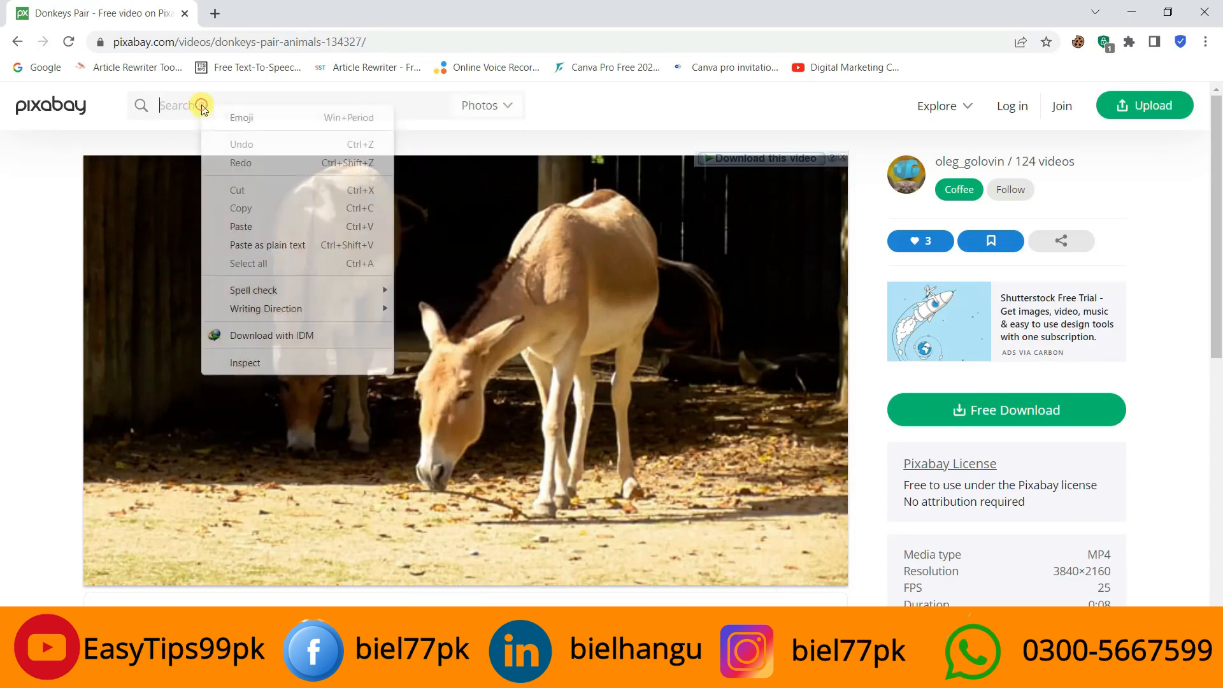
{"action": "left_click", "coordinate": [241, 226]}
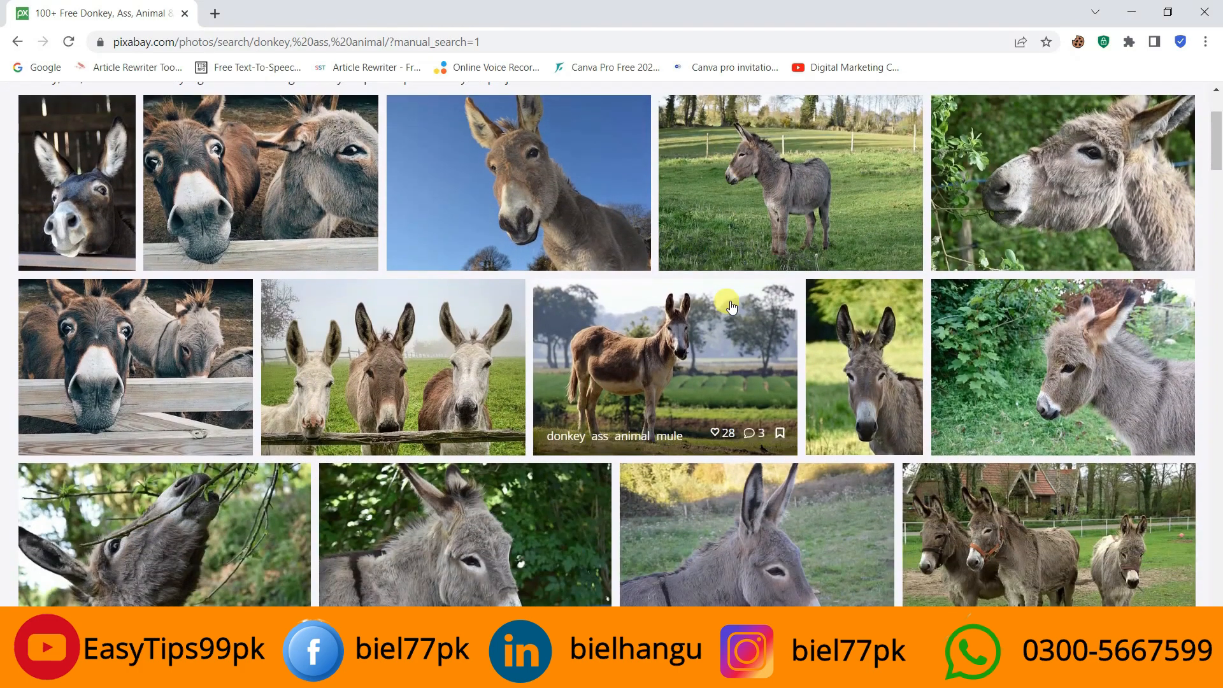
{"action": "scroll", "coordinate": [731, 307], "scroll_direction": "down", "scroll_amount": 1}
{"action": "scroll", "coordinate": [731, 307], "scroll_direction": "down", "scroll_amount": 2}
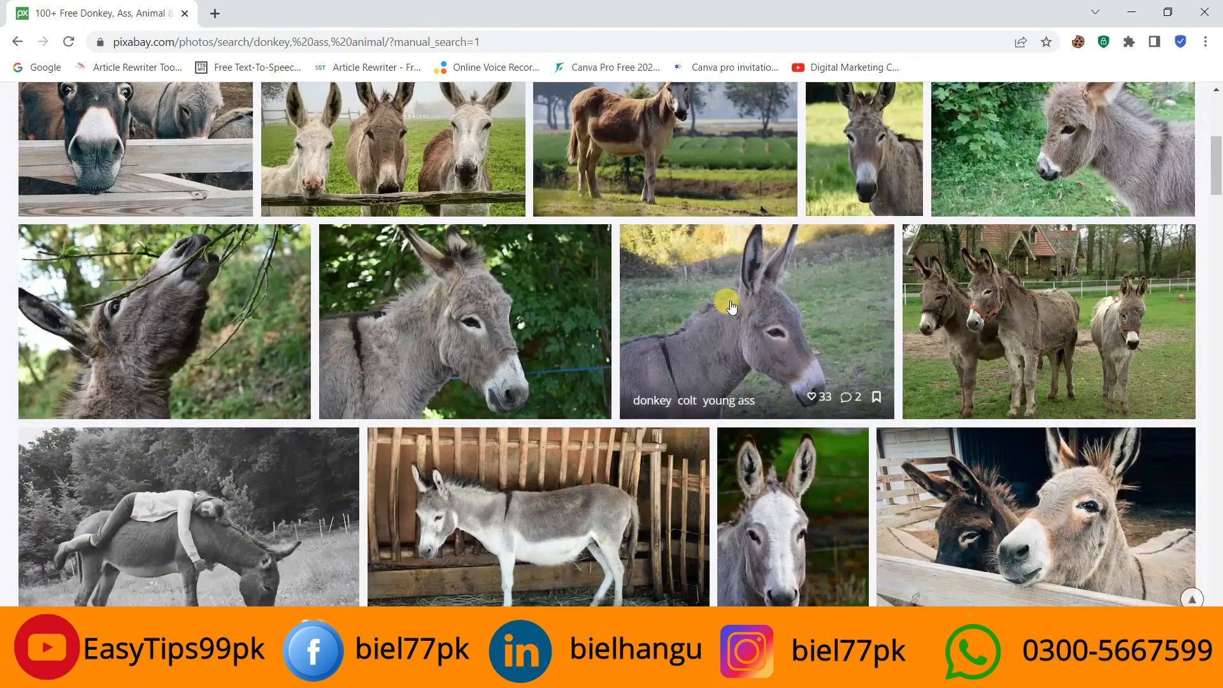
- Look further through the donkey photo results and open the picture of the gray donkey feeding from a green trough
{"action": "scroll", "coordinate": [731, 307], "scroll_direction": "down", "scroll_amount": 2}
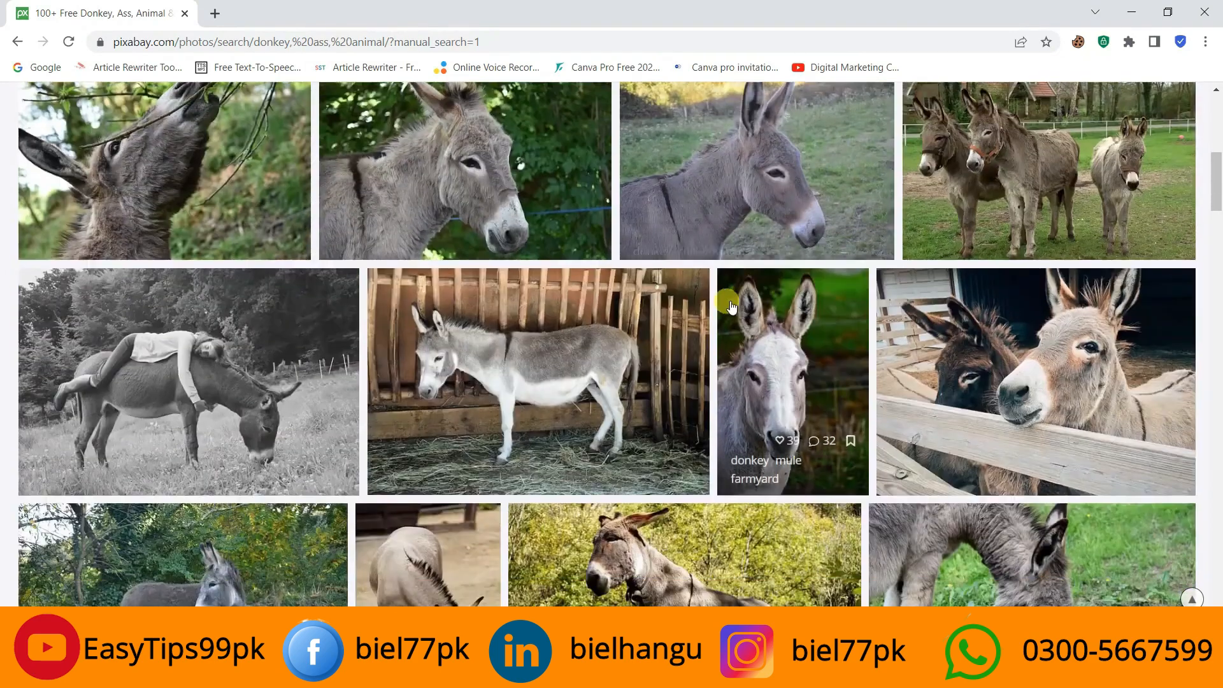
{"action": "scroll", "coordinate": [732, 307], "scroll_direction": "down", "scroll_amount": 1}
{"action": "scroll", "coordinate": [731, 307], "scroll_direction": "down", "scroll_amount": 3}
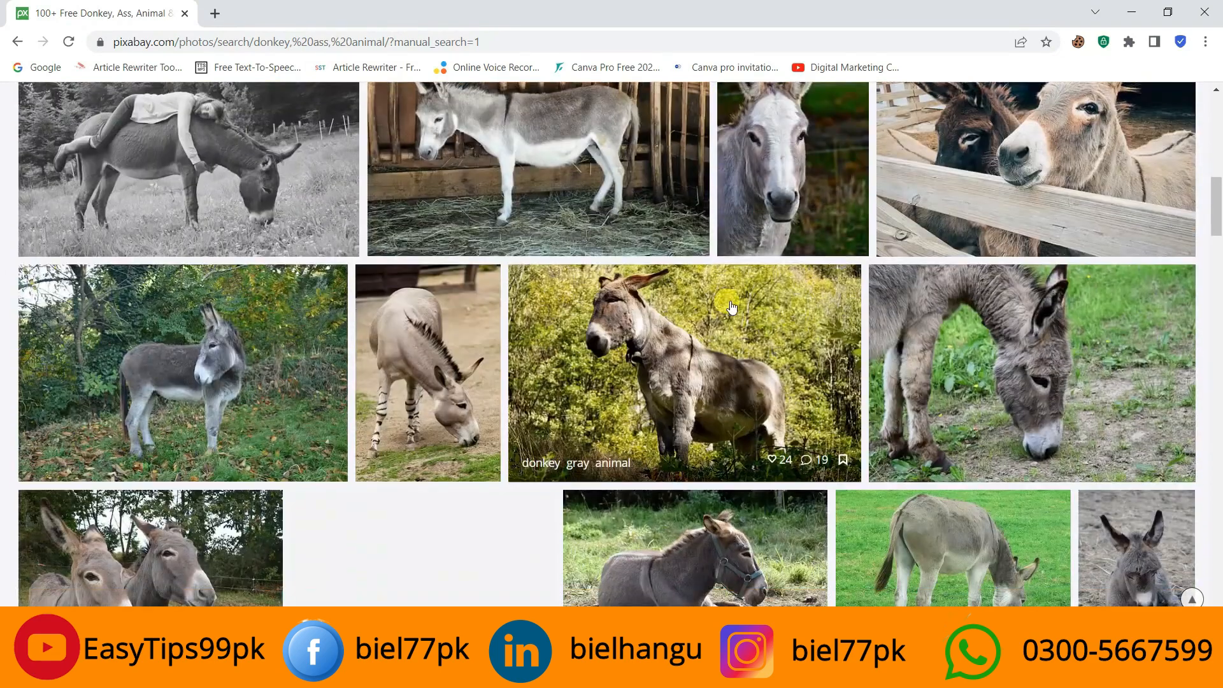
{"action": "scroll", "coordinate": [731, 307], "scroll_direction": "down", "scroll_amount": 5}
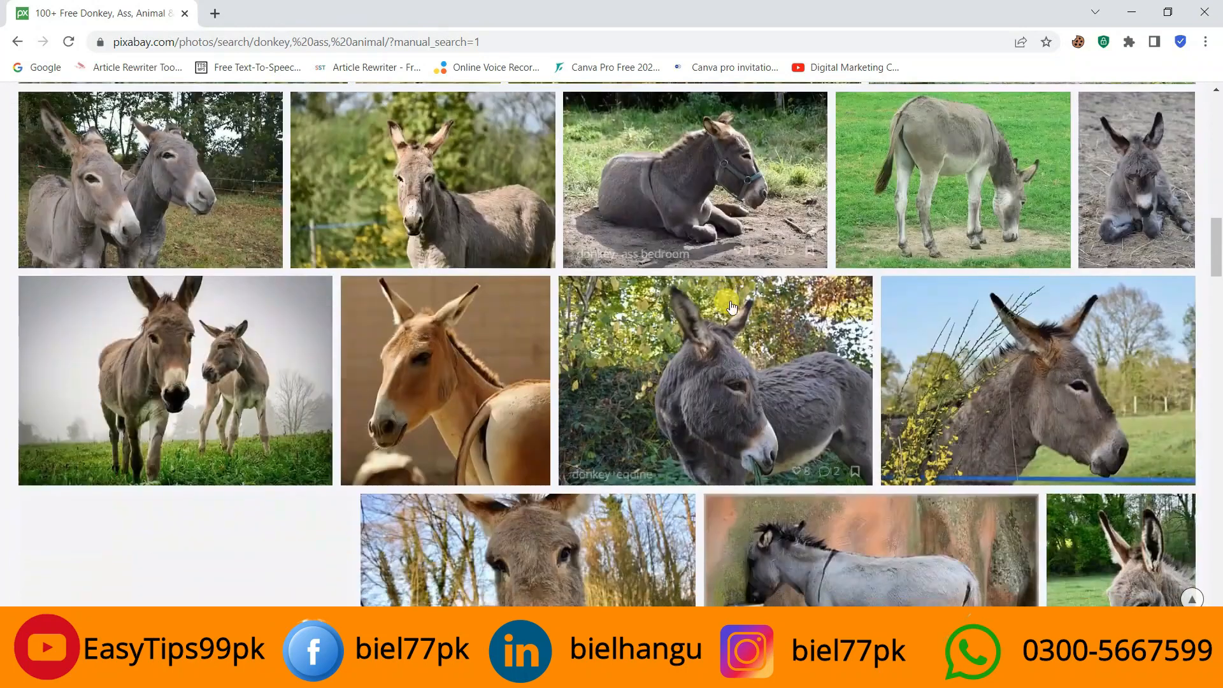
{"action": "scroll", "coordinate": [731, 307], "scroll_direction": "down", "scroll_amount": 2}
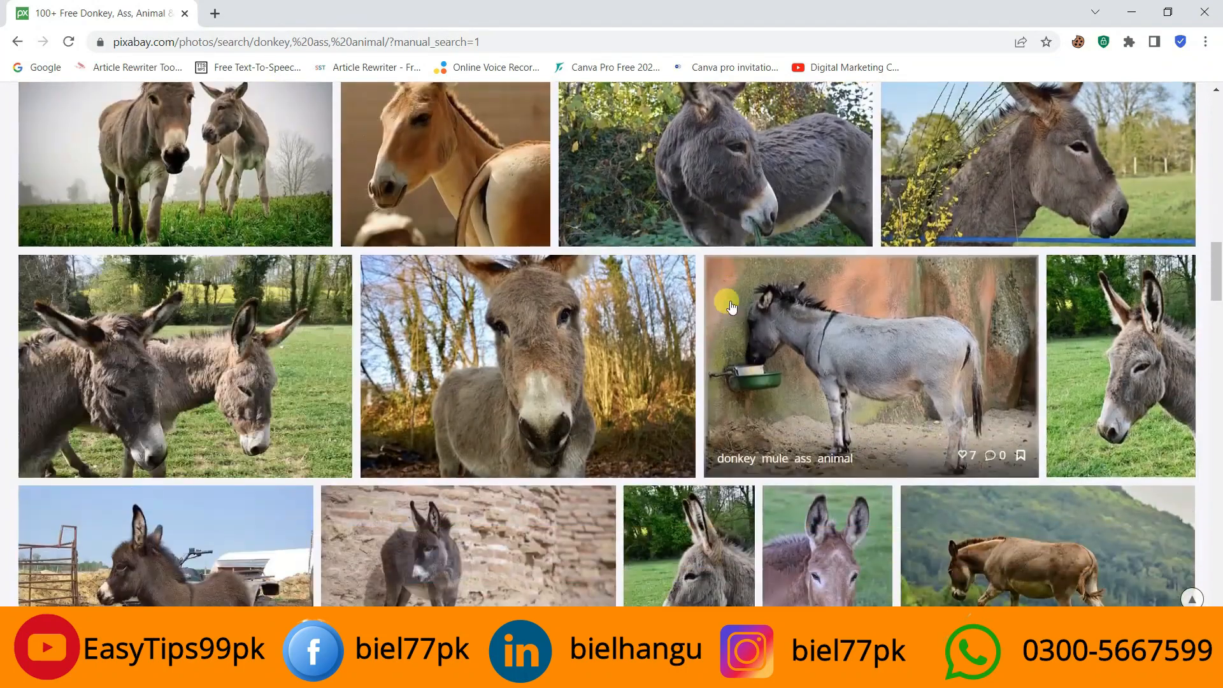
{"action": "scroll", "coordinate": [731, 307], "scroll_direction": "down", "scroll_amount": 1}
{"action": "left_click", "coordinate": [827, 305]}
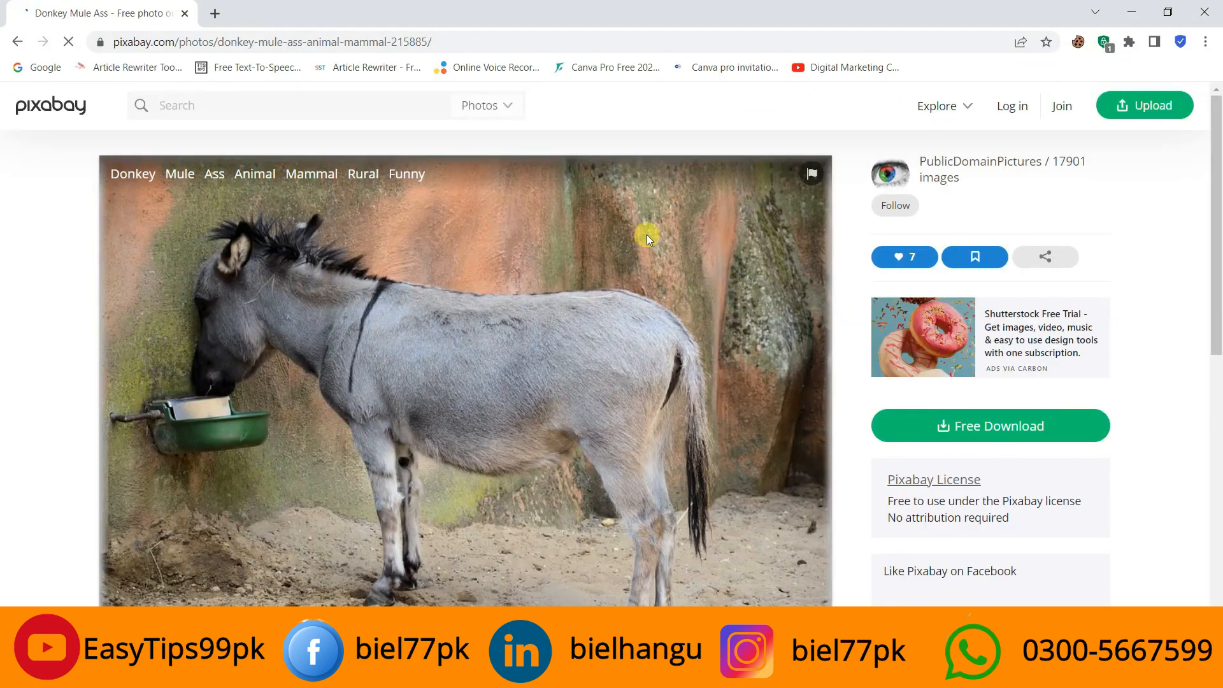
- Download the open donkey photo as a 1280×850 JPG, completing the not-a-robot check
{"action": "left_click", "coordinate": [982, 434]}
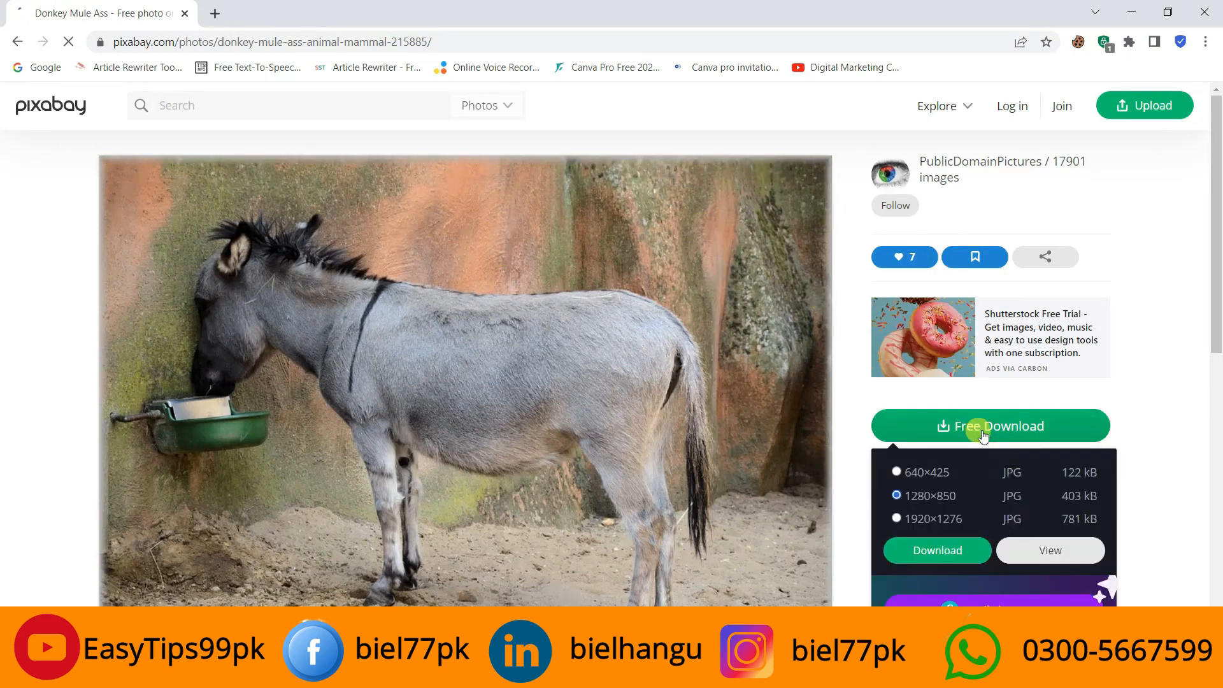
{"action": "left_click", "coordinate": [941, 551]}
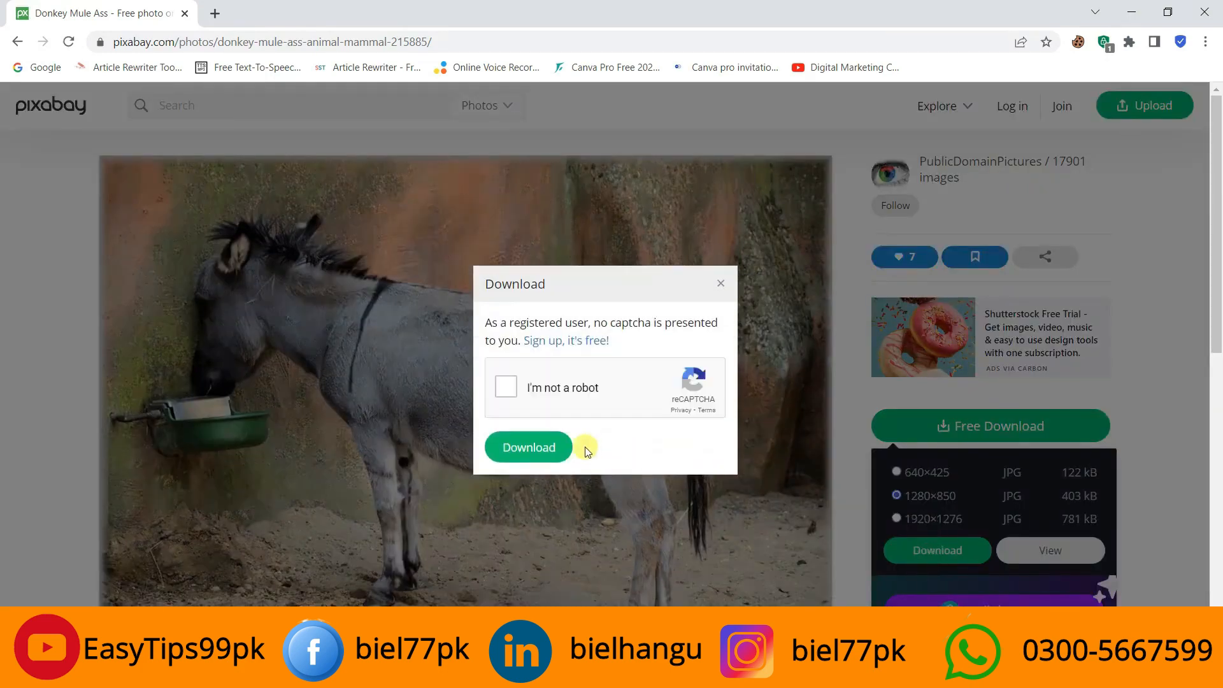
{"action": "left_click", "coordinate": [507, 388]}
{"action": "left_click", "coordinate": [529, 446]}
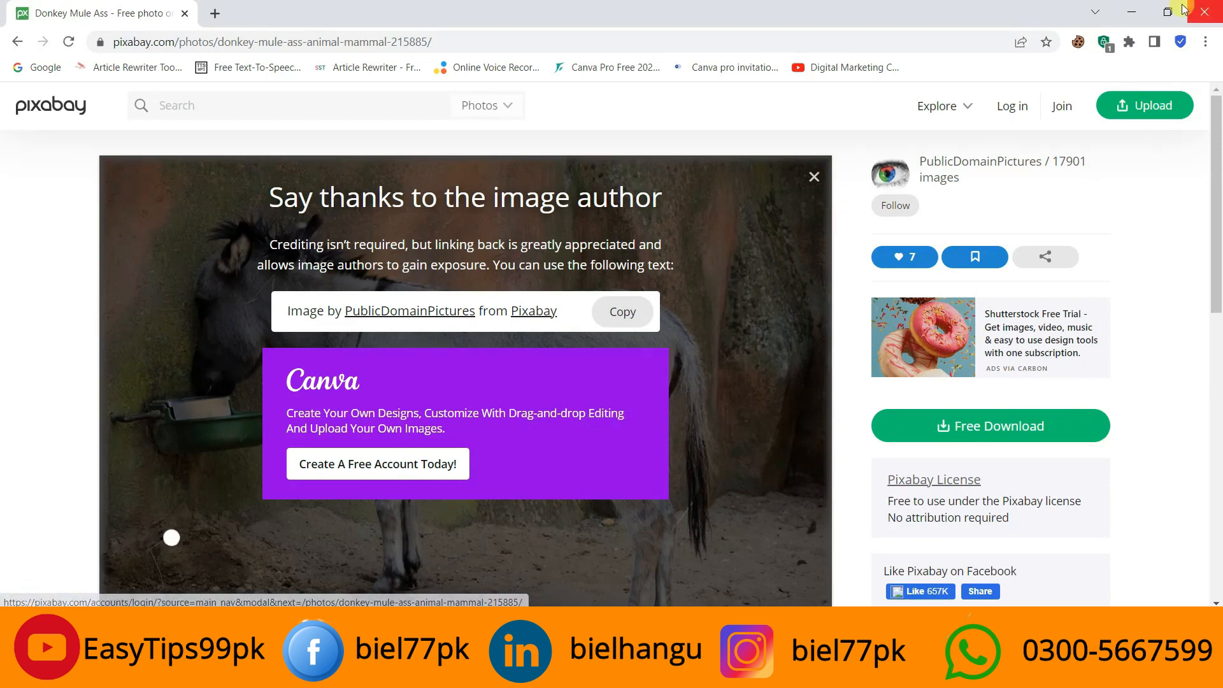
- Switch back to Filmora, download the Pixabay photo of two grazing donkeys at maximum resolution and place it after the last timeline clip
{"action": "left_click", "coordinate": [1128, 13]}
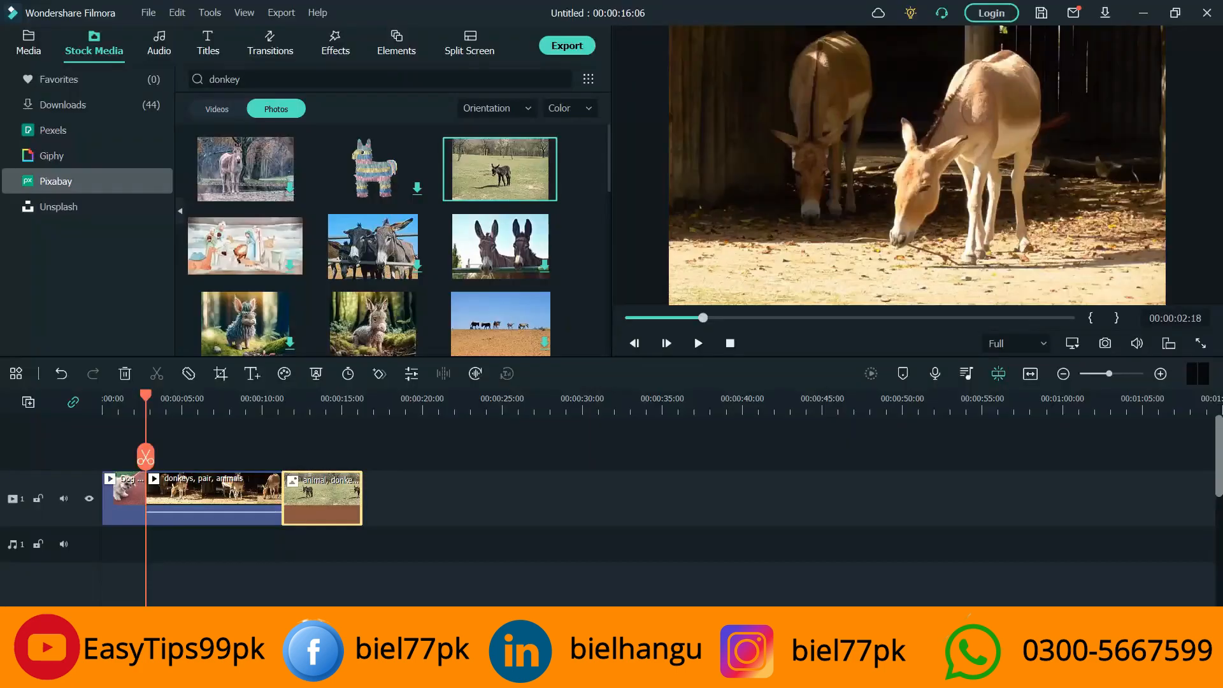
{"action": "scroll", "coordinate": [369, 212], "scroll_direction": "down", "scroll_amount": 5}
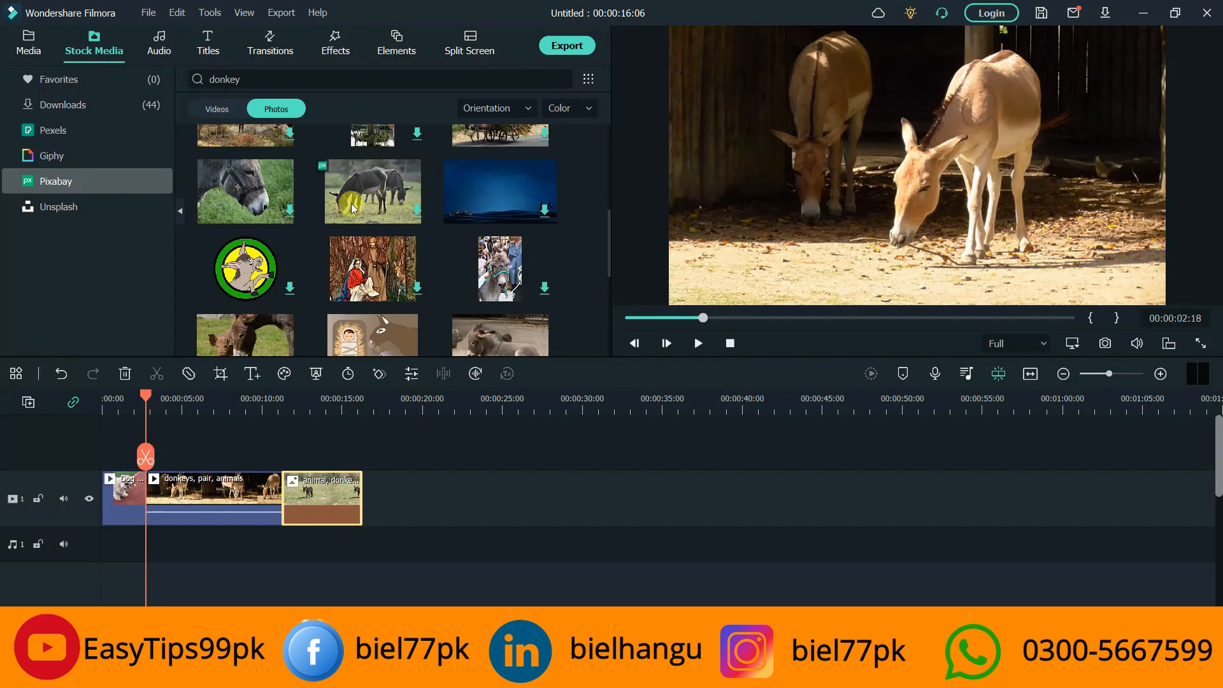
{"action": "left_click", "coordinate": [371, 203]}
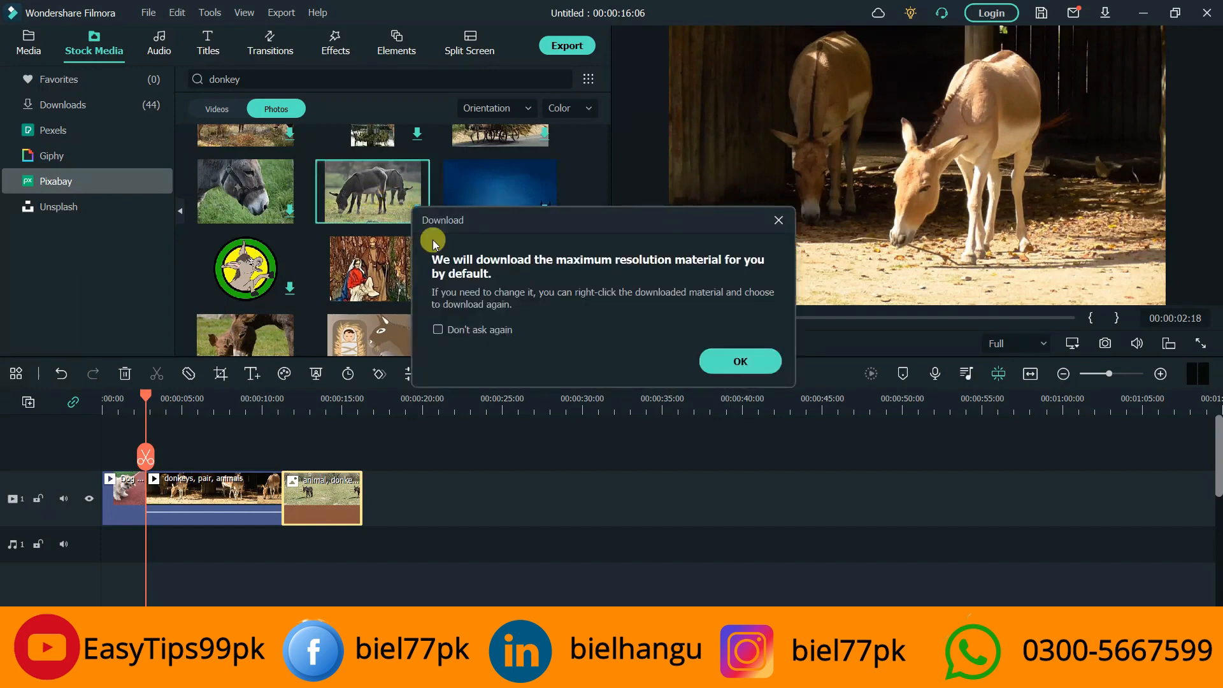
{"action": "left_click", "coordinate": [738, 363]}
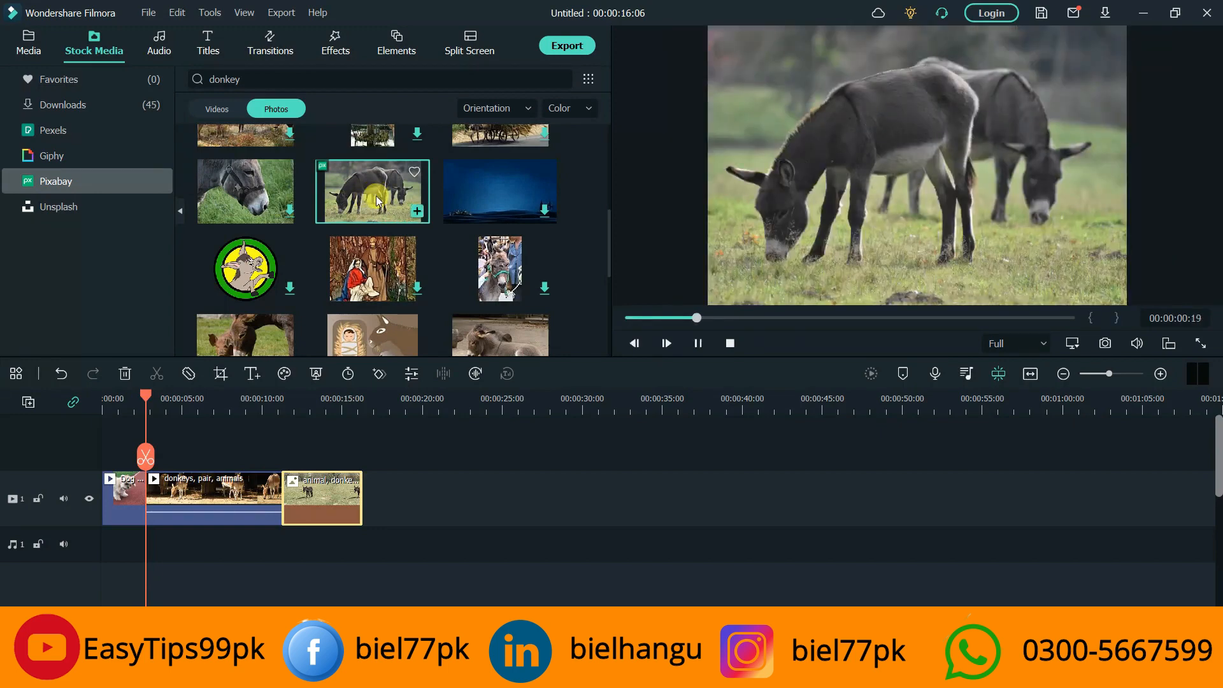
{"action": "left_click_drag", "start_coordinate": [377, 201], "coordinate": [362, 507]}
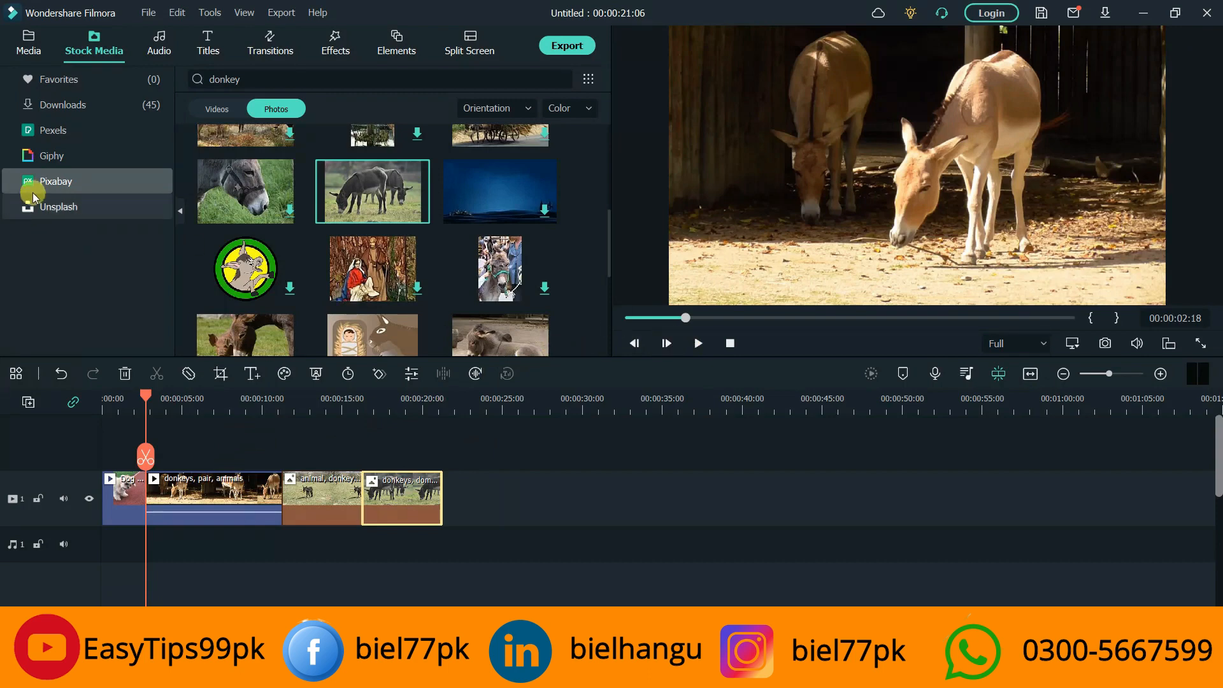
- Search the Unsplash stock photos for "puppy" and select the spotted white puppy photo in the first row of results
{"action": "left_click", "coordinate": [59, 207]}
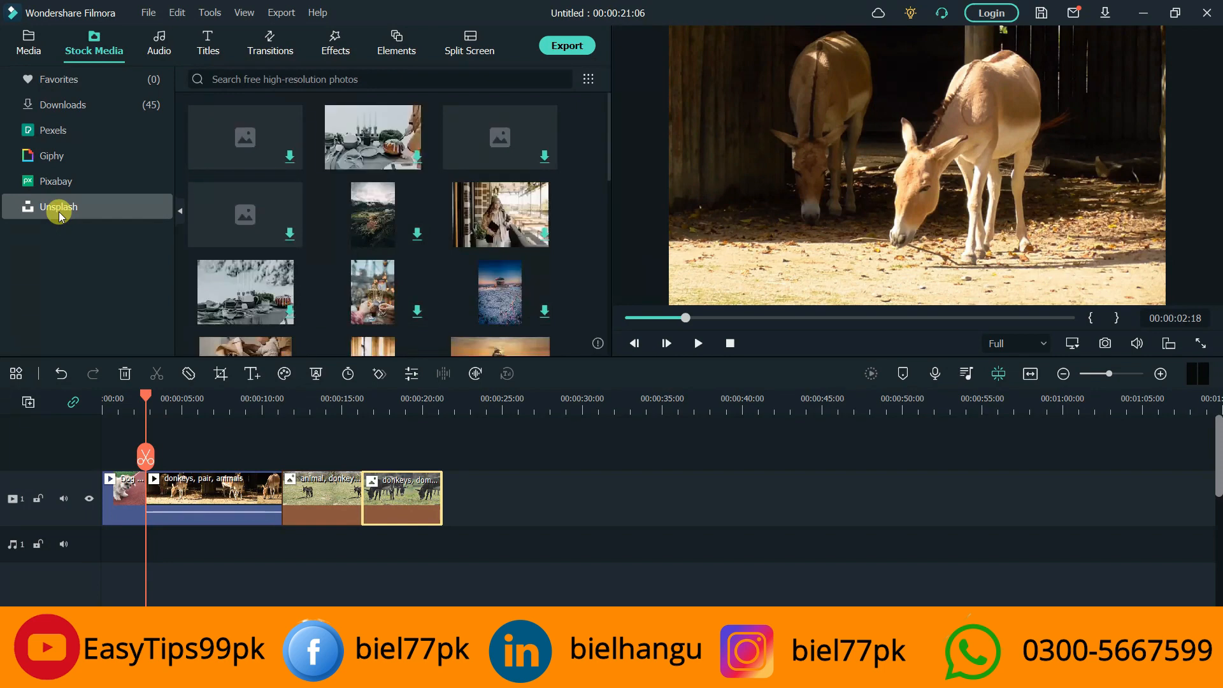
{"action": "left_click", "coordinate": [228, 74]}
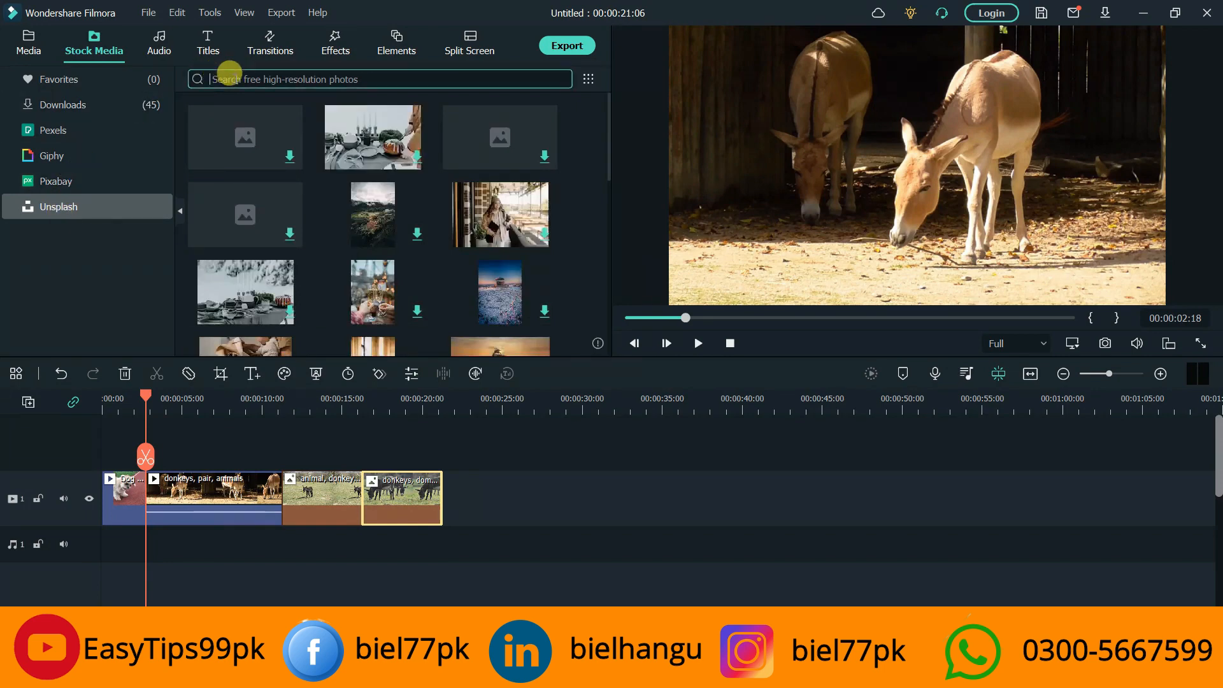
{"action": "type", "text": "puppy"}
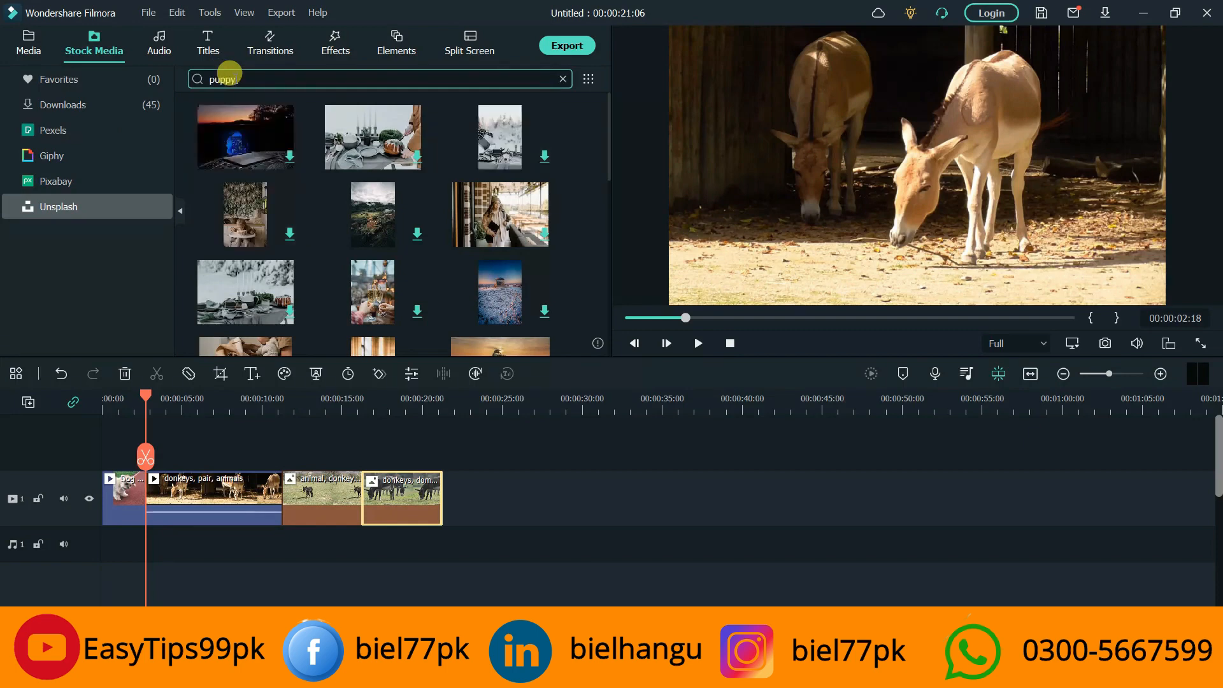
{"action": "key", "text": "Return"}
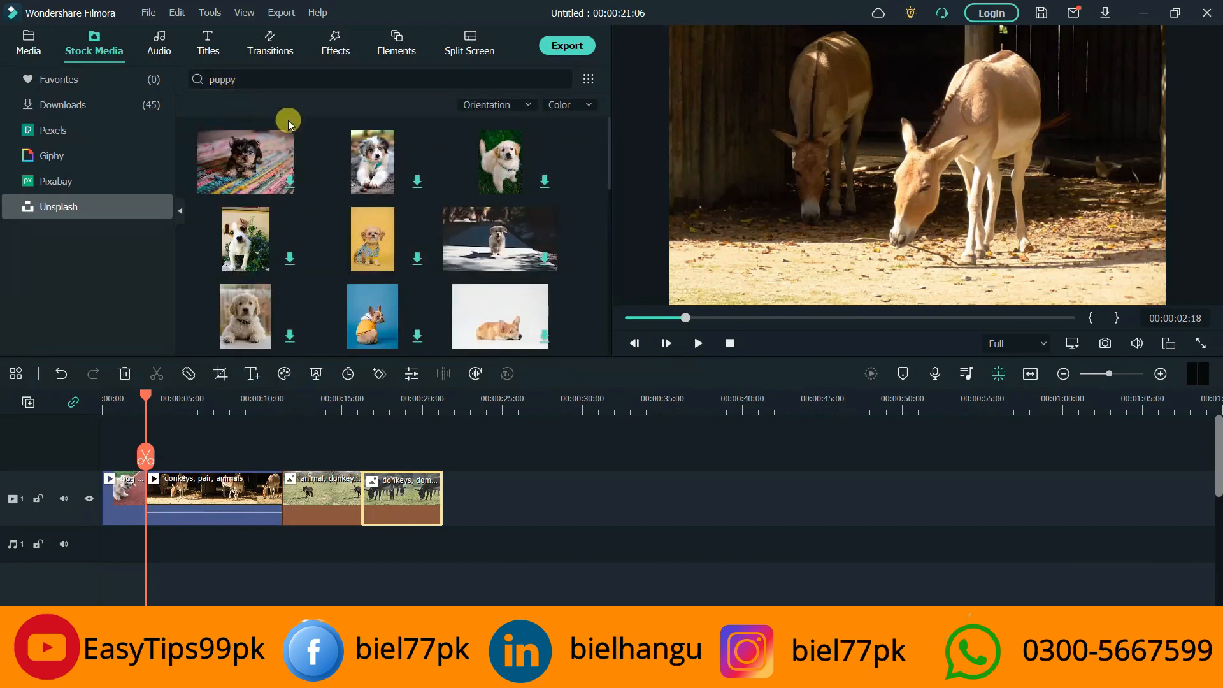
{"action": "left_click", "coordinate": [378, 172]}
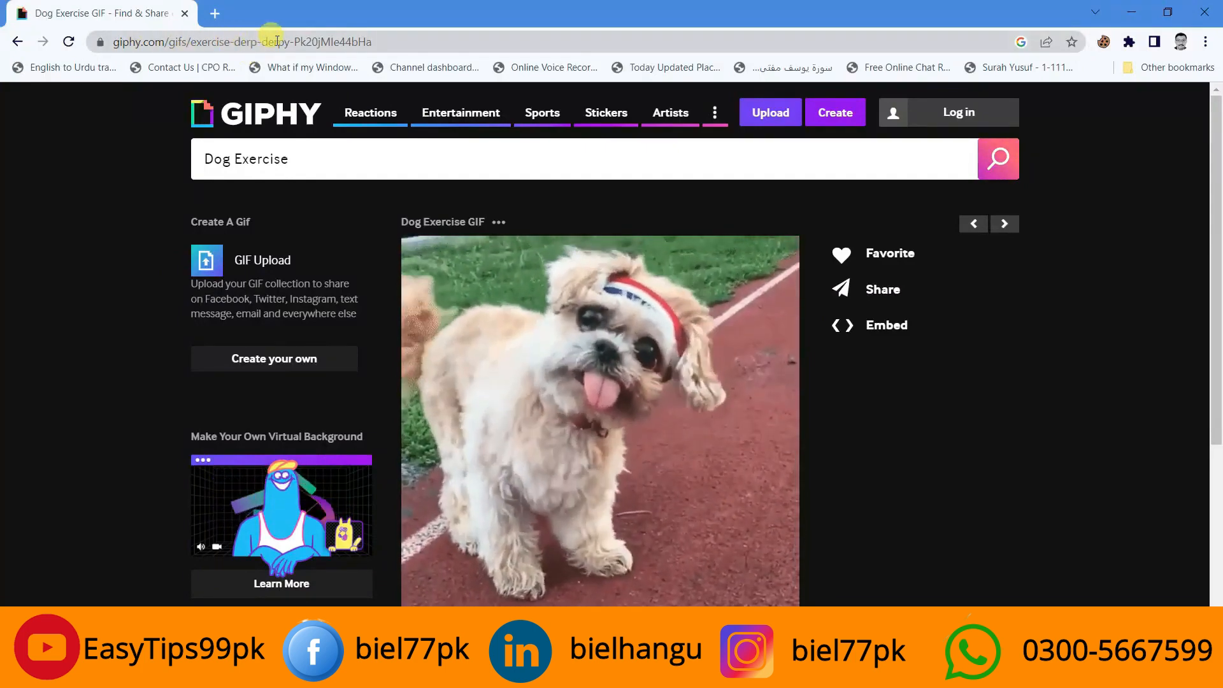
- In the Chrome browser, go to google.com, search for "unsplash images" and open the Unsplash website
{"action": "left_click", "coordinate": [414, 38]}
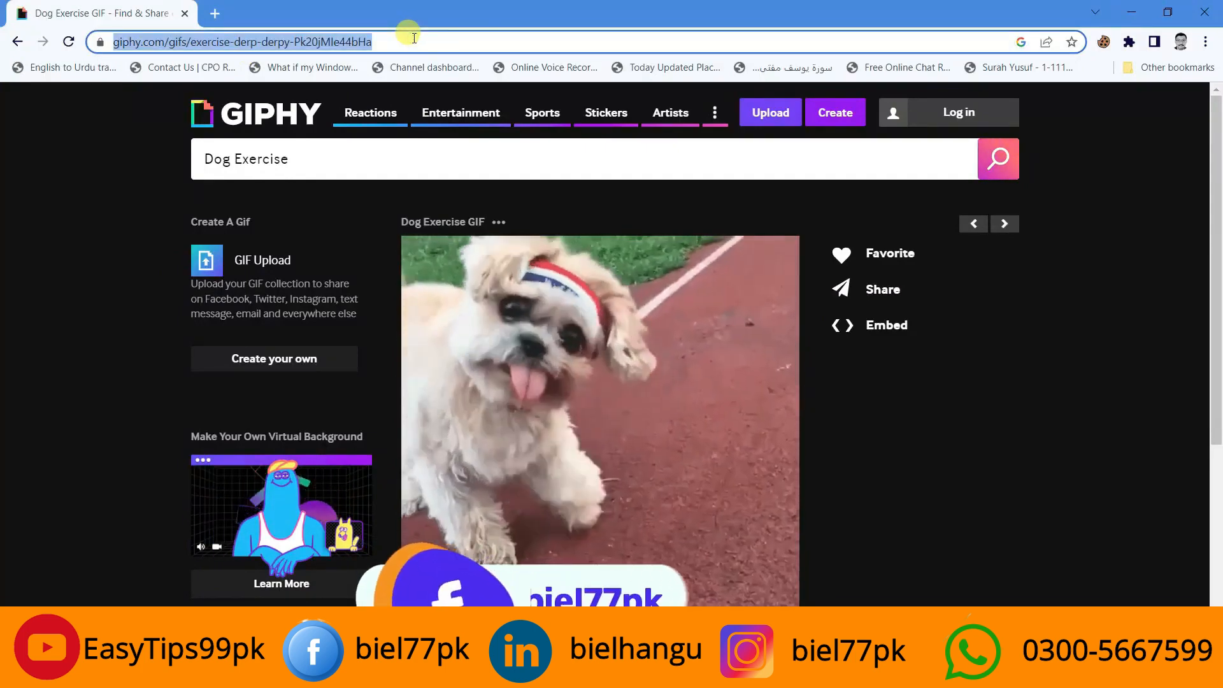
{"action": "type", "text": "google.com"}
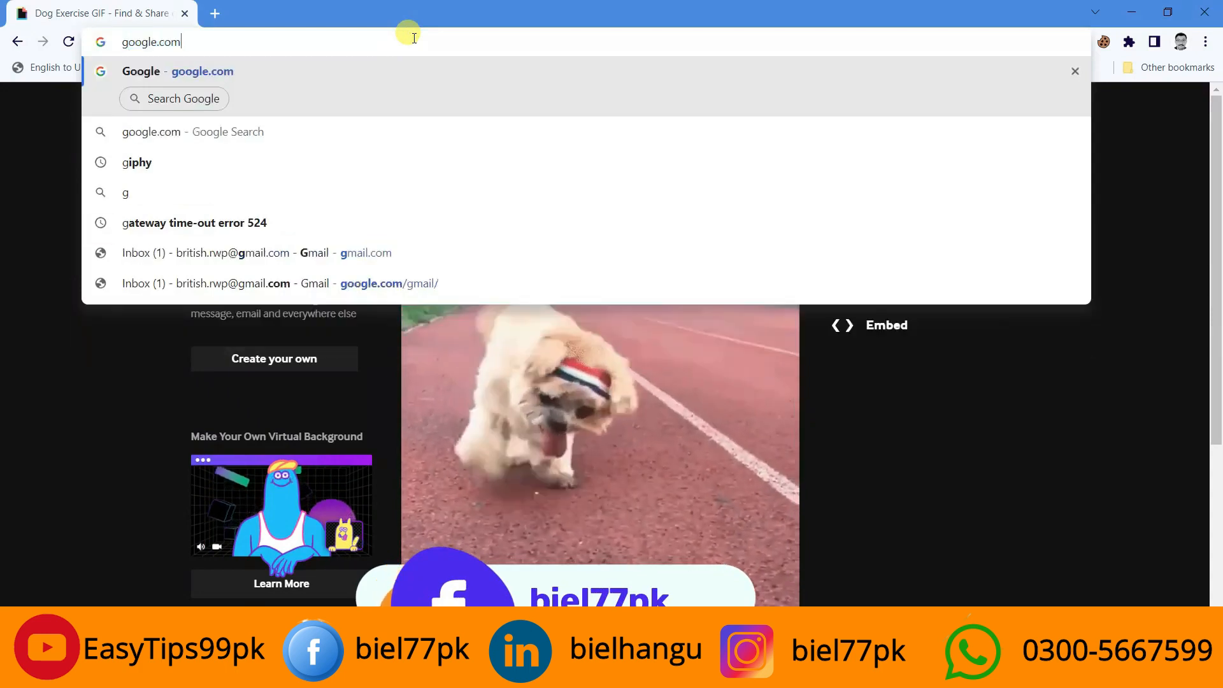
{"action": "key", "text": "Return"}
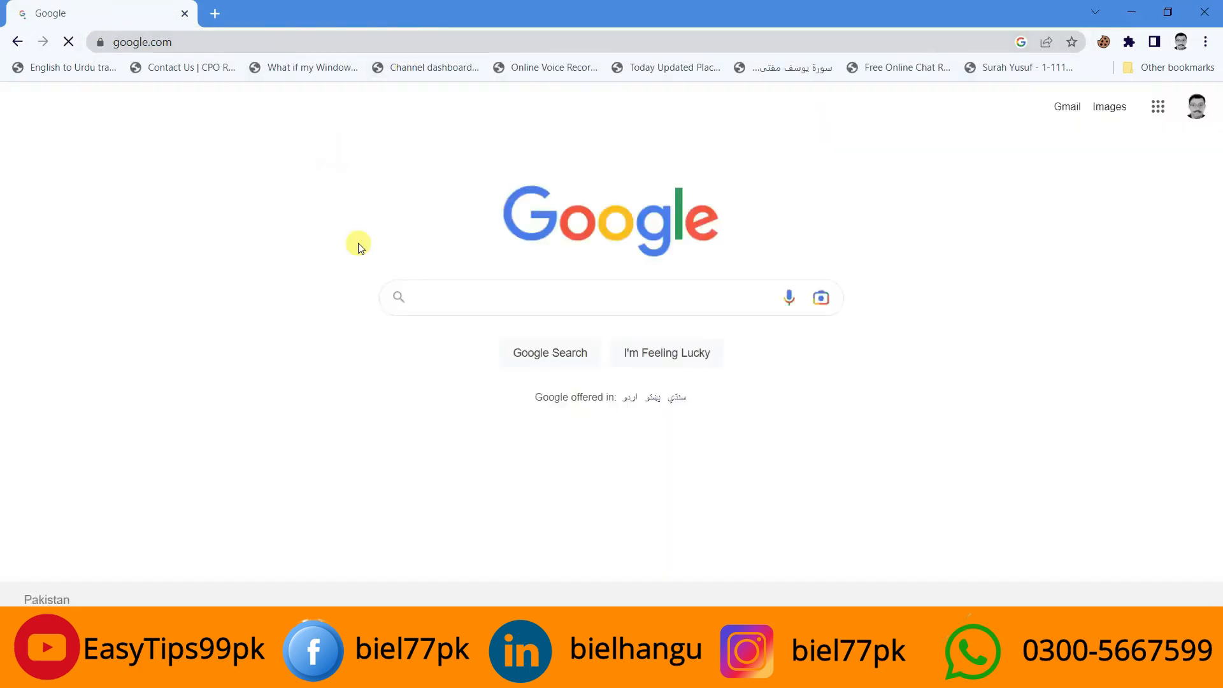
{"action": "left_click", "coordinate": [442, 301]}
{"action": "type", "text": "uns"}
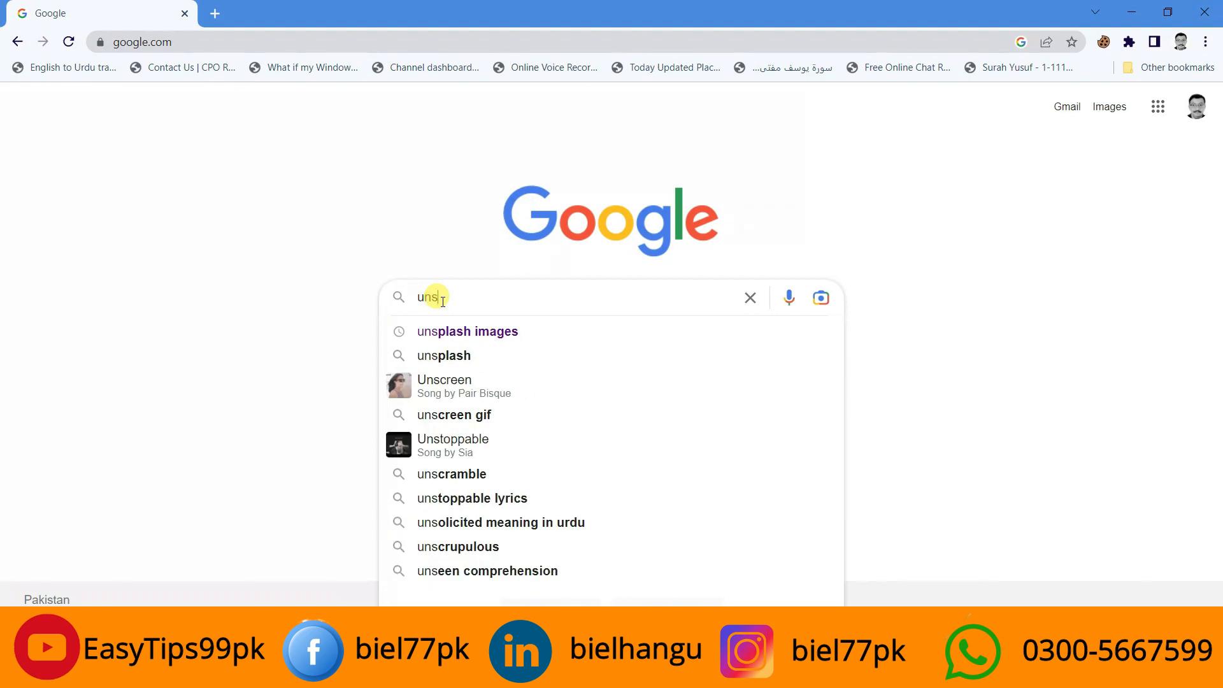
{"action": "left_click", "coordinate": [450, 331]}
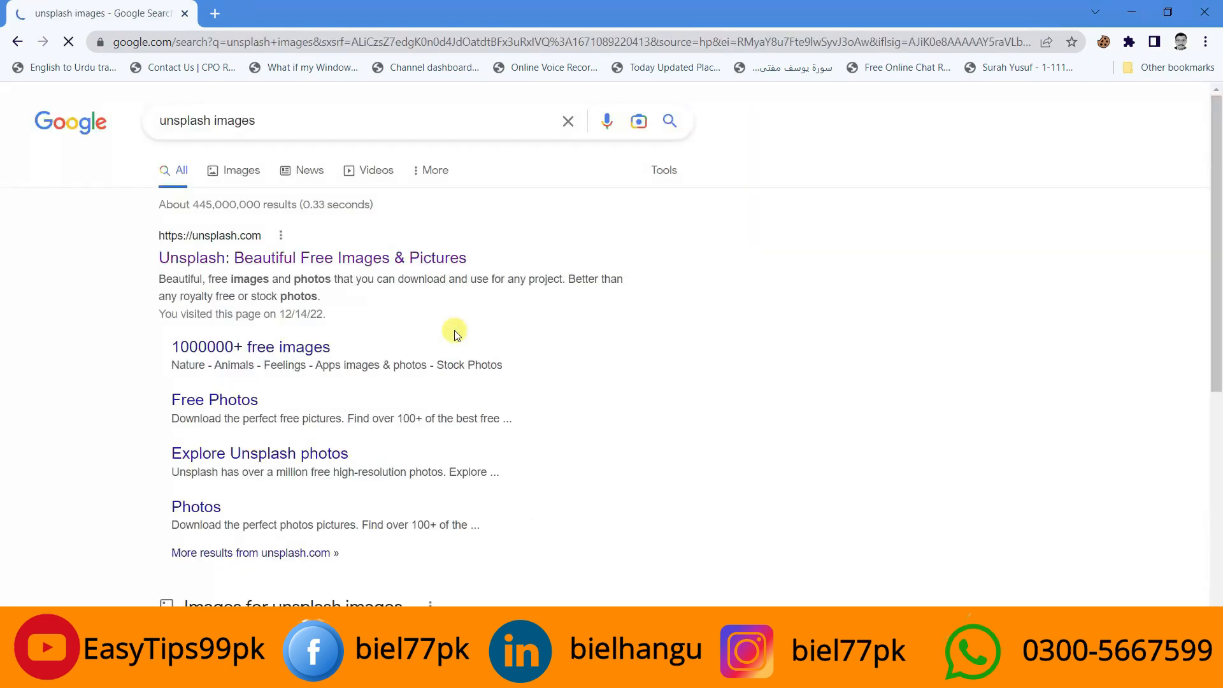
{"action": "left_click", "coordinate": [269, 257]}
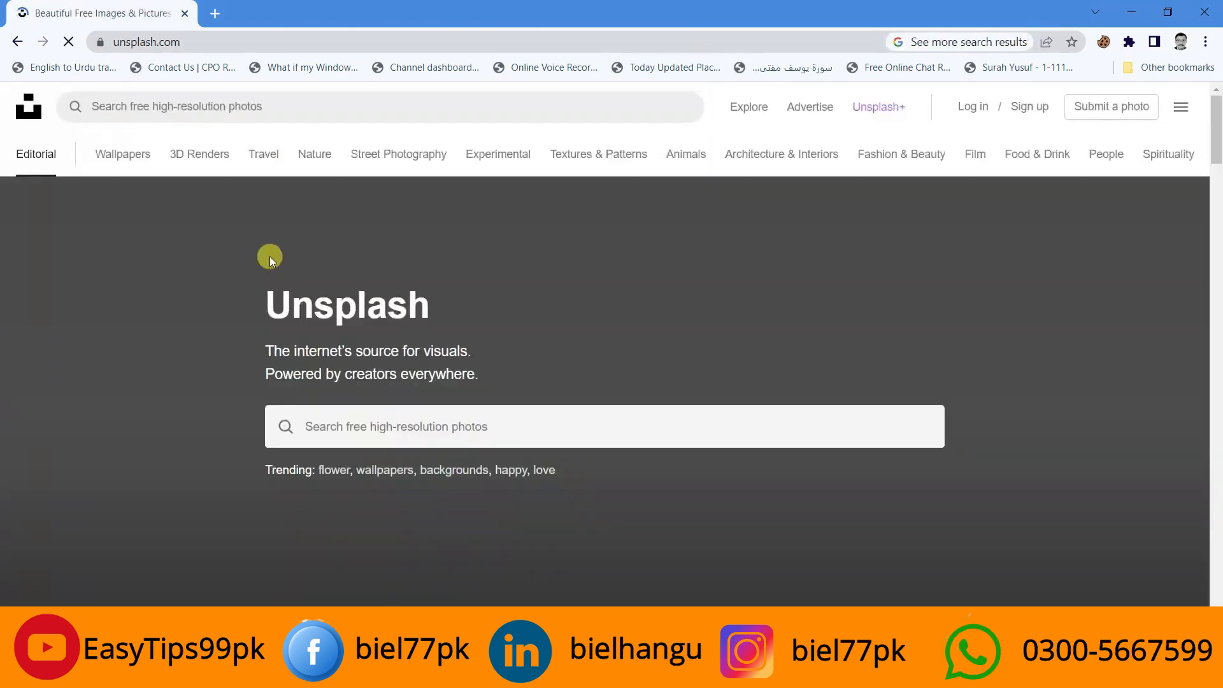